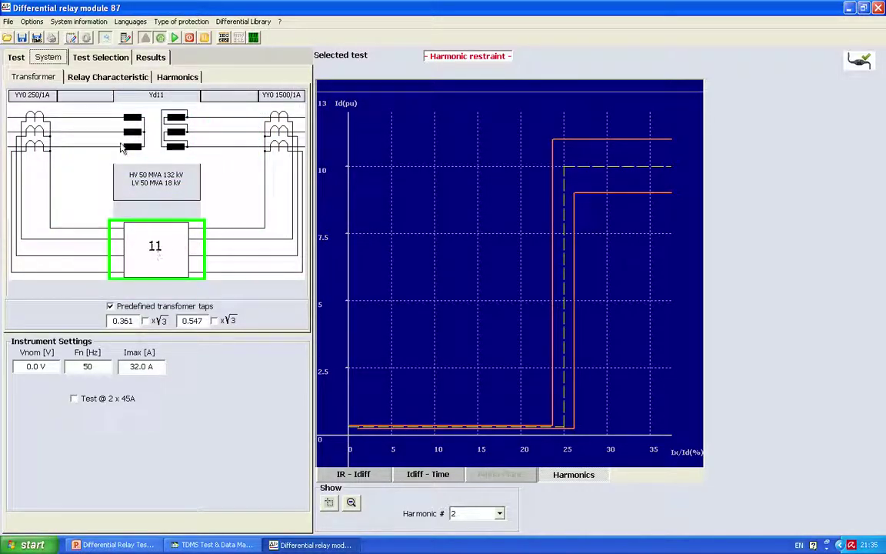
Show the Relay Characteristic settings, then the Test Selection with Harmonic restraint ID 3.00–4.00, step 1.00.
click(91, 76)
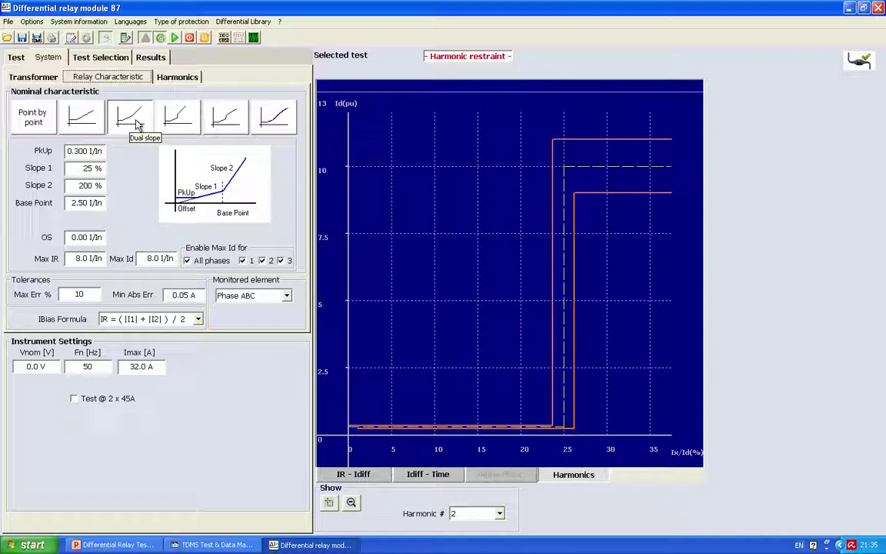
click(93, 53)
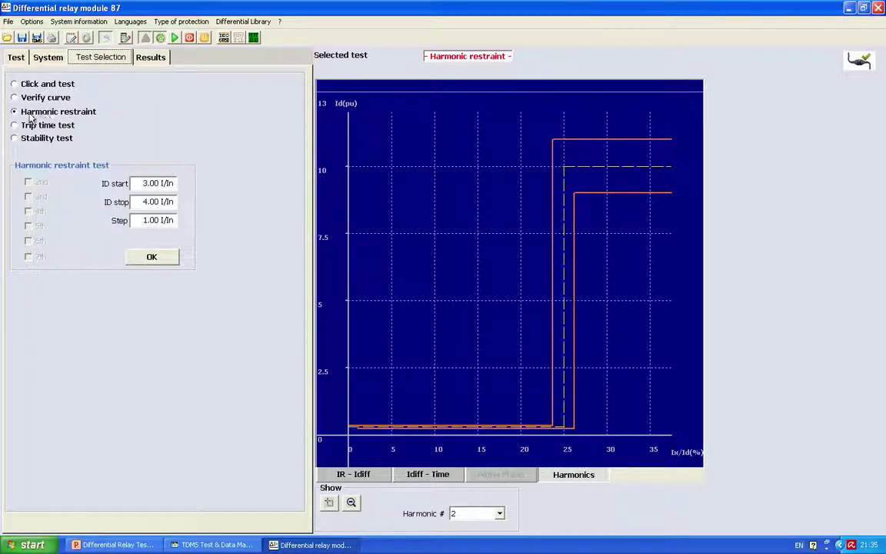
Enable the step-shaped 2nd-harmonic restraint under System > Harmonics with Ix/ID1 set to 15 %.
click(53, 57)
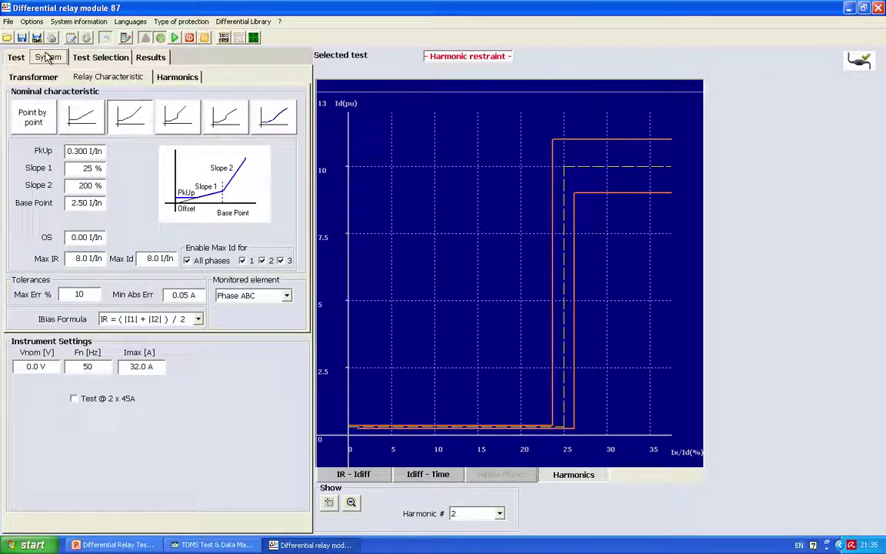
click(176, 79)
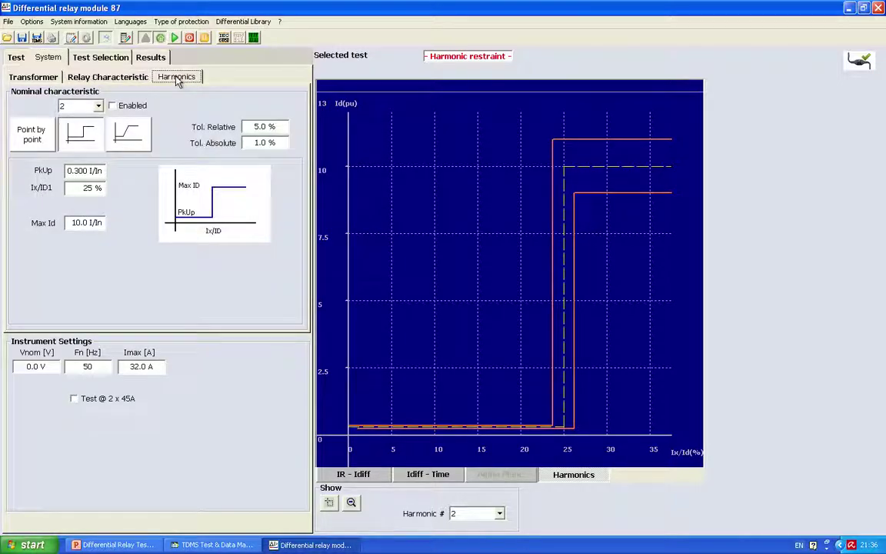
click(113, 107)
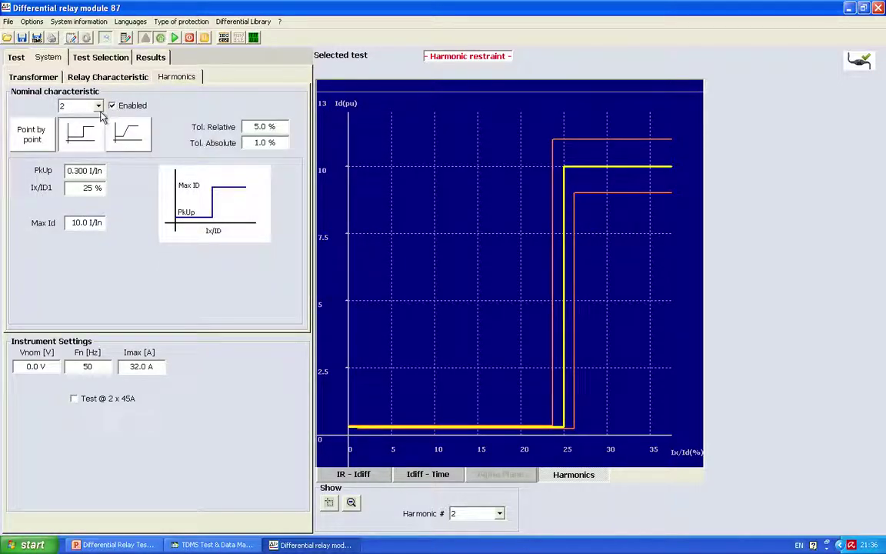
key(Tab)
click(80, 149)
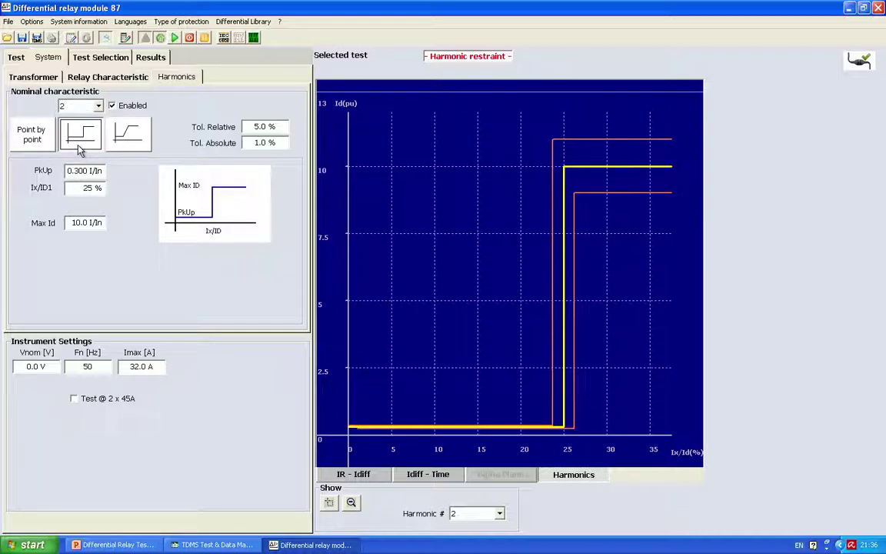
click(77, 170)
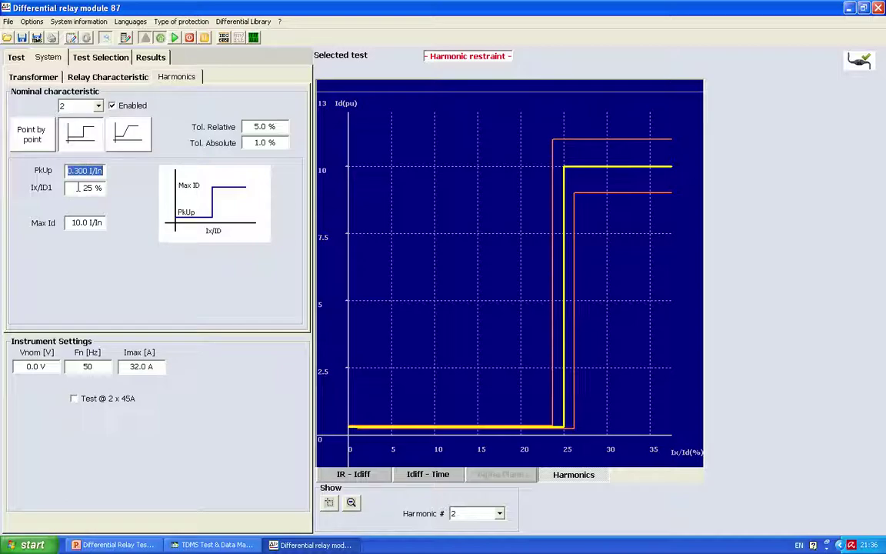
click(76, 188)
text(15)
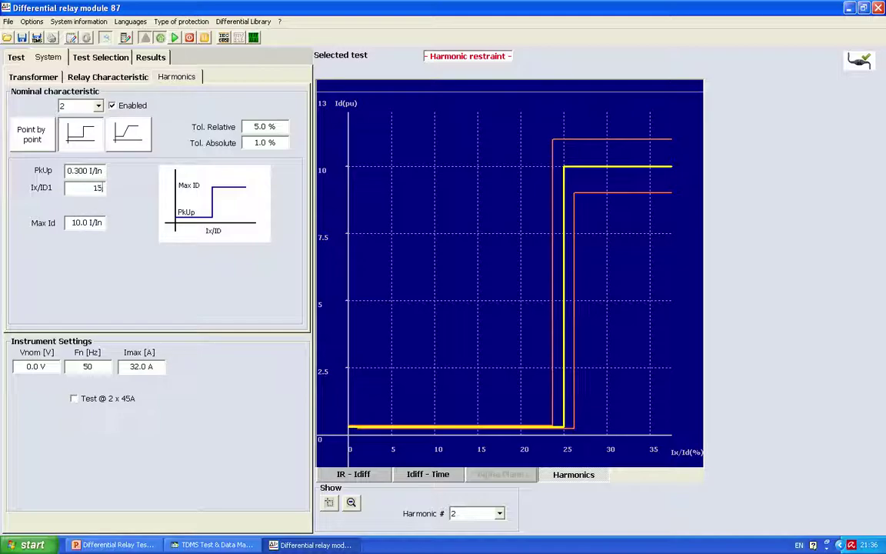
key(Return)
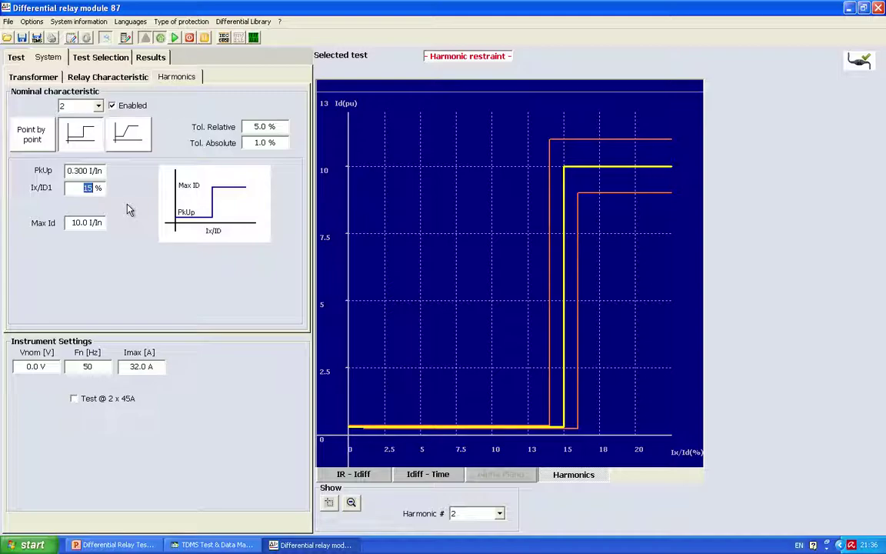
Tick 2nd harmonic, check ID start 3 and stop 4, and add both restraint tests.
click(90, 58)
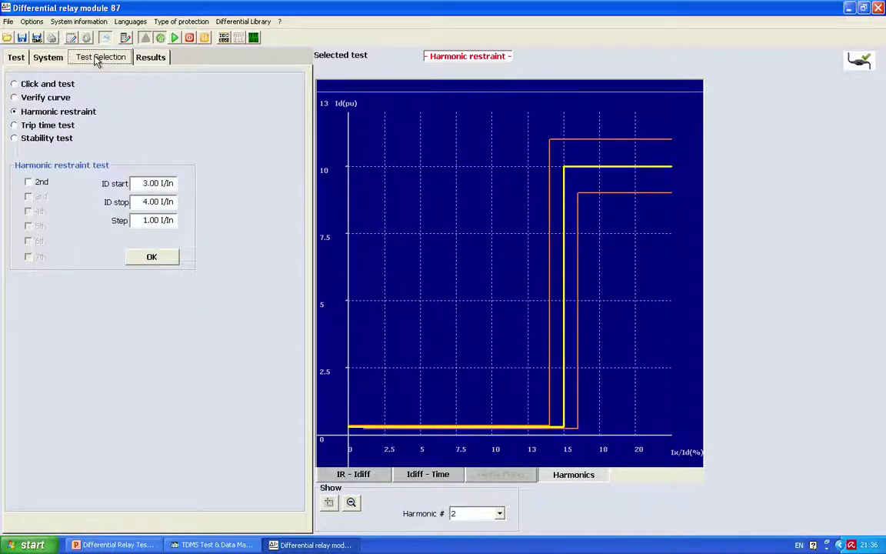
click(28, 183)
double_click(152, 183)
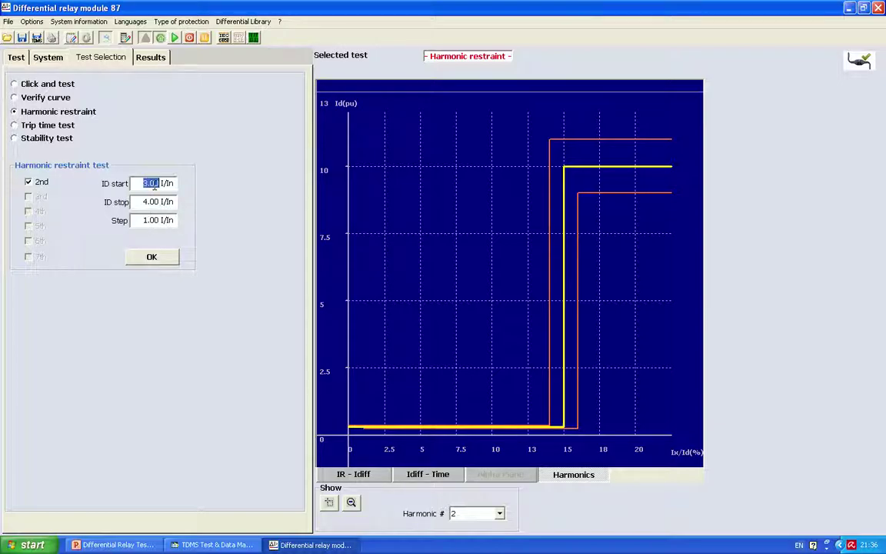
double_click(152, 202)
click(152, 256)
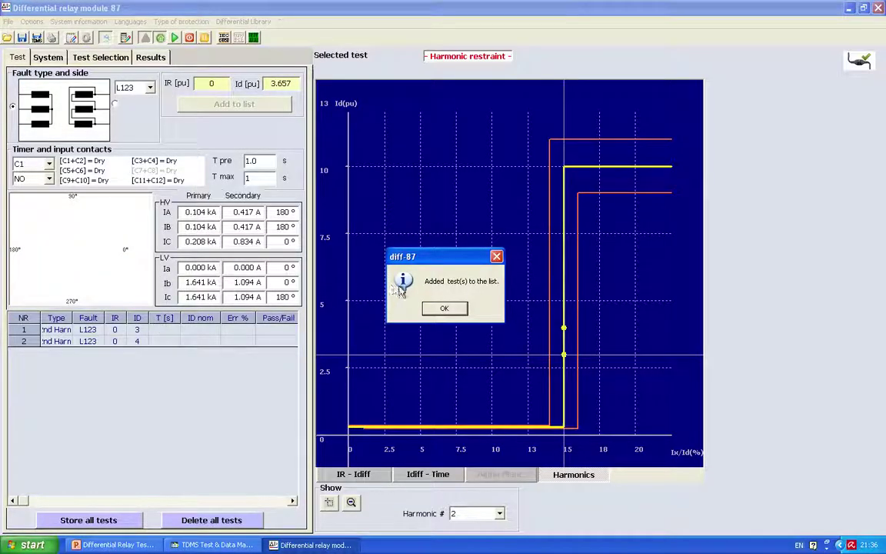
click(446, 309)
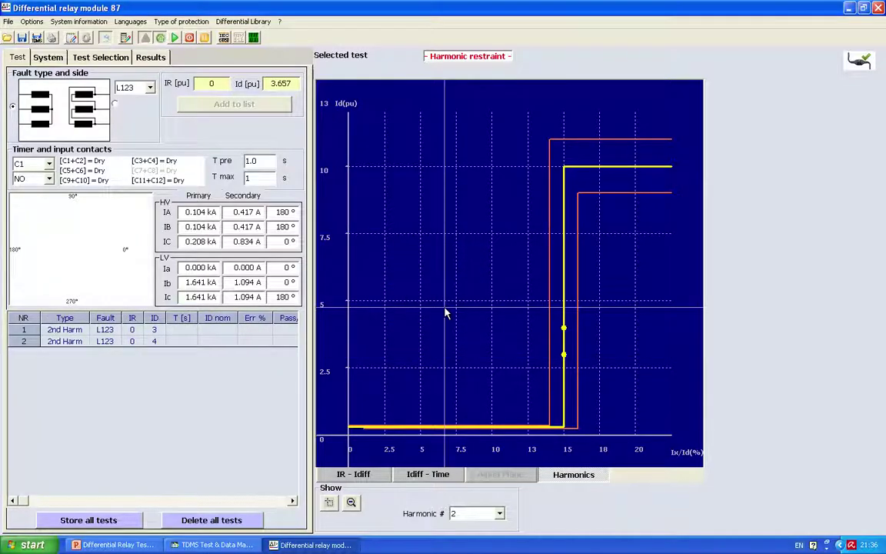
Run the two queued 2nd-harmonic tests; the first trips at 0.2744 s.
click(175, 40)
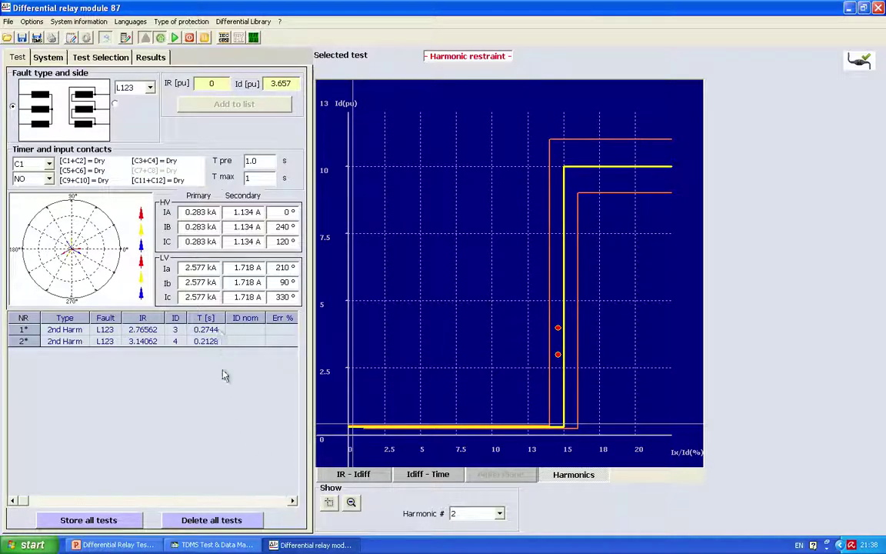
Scroll the results to Harm Err %: both tests measured 14.59 % with −2.73 % error.
click(292, 501)
click(292, 501)
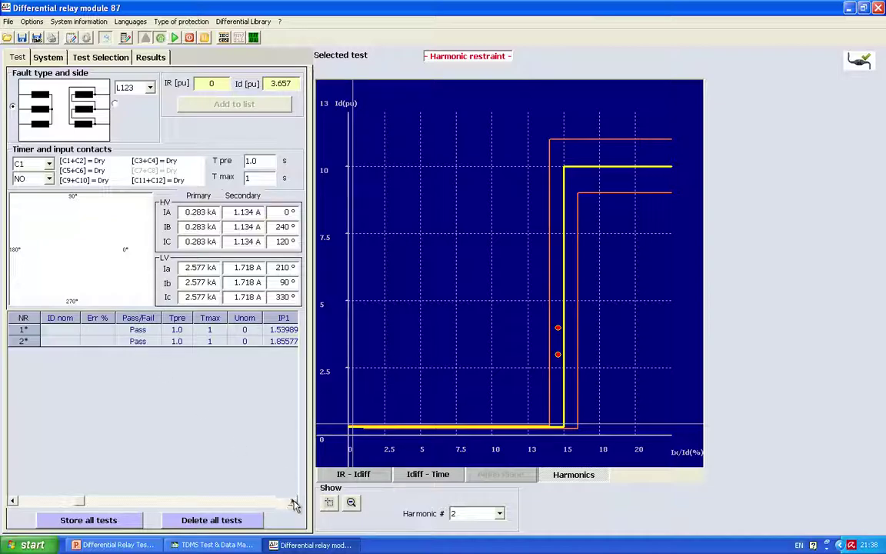
click(292, 500)
click(292, 501)
click(292, 501)
click(293, 501)
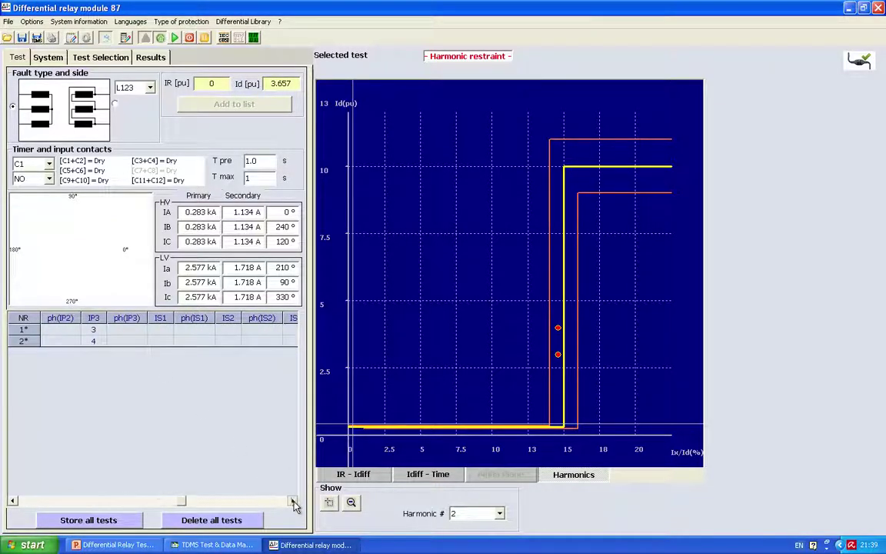
click(292, 501)
click(292, 501)
click(292, 501)
click(292, 500)
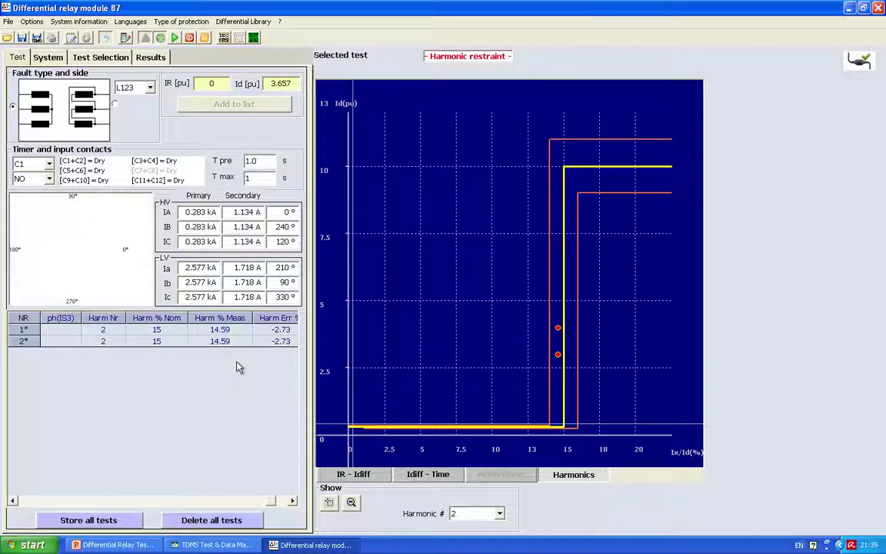
click(293, 501)
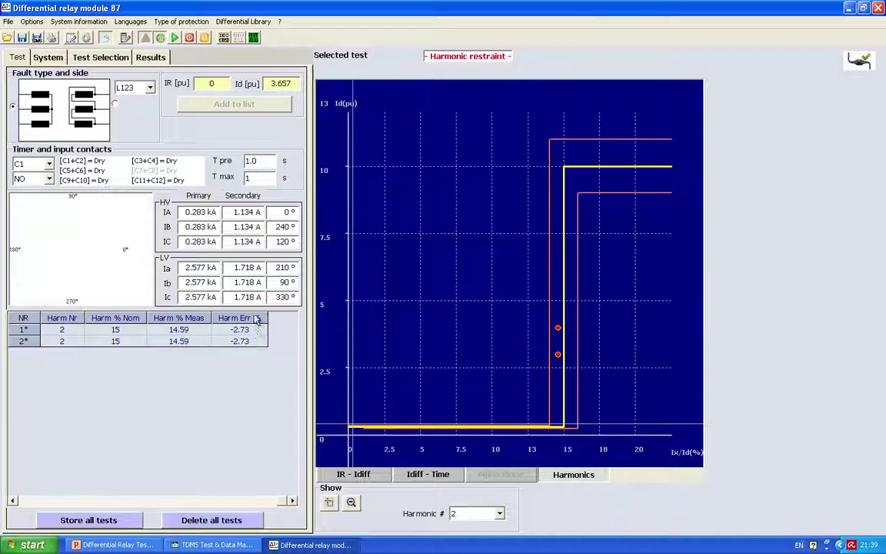
Scroll the results table back left and return to the Test Selection page.
click(12, 500)
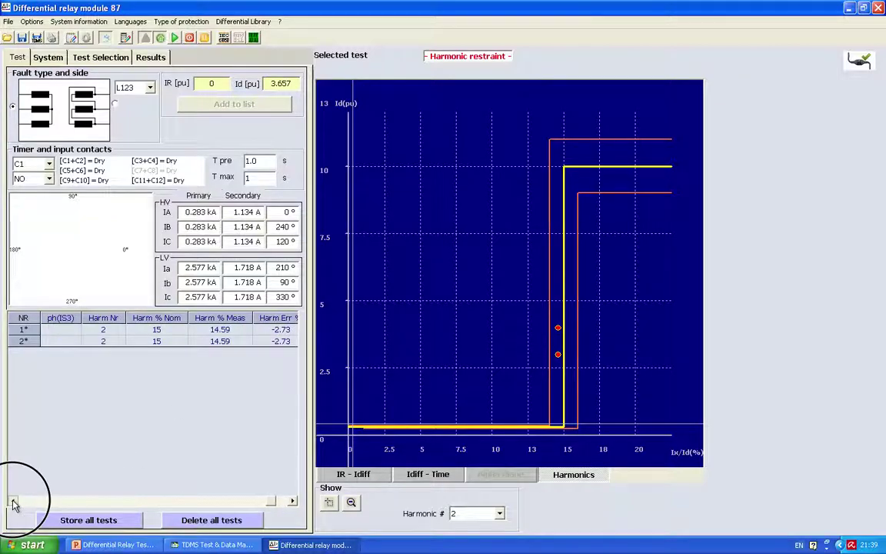
click(12, 501)
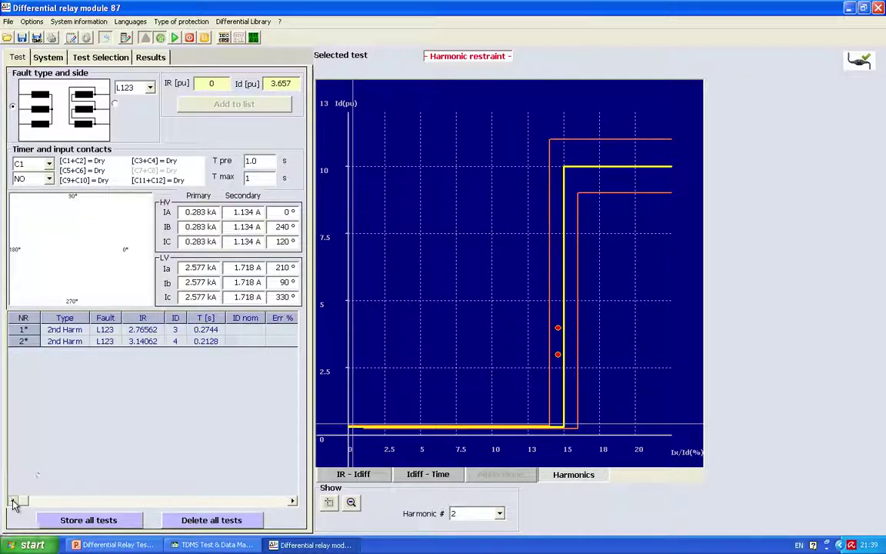
click(112, 61)
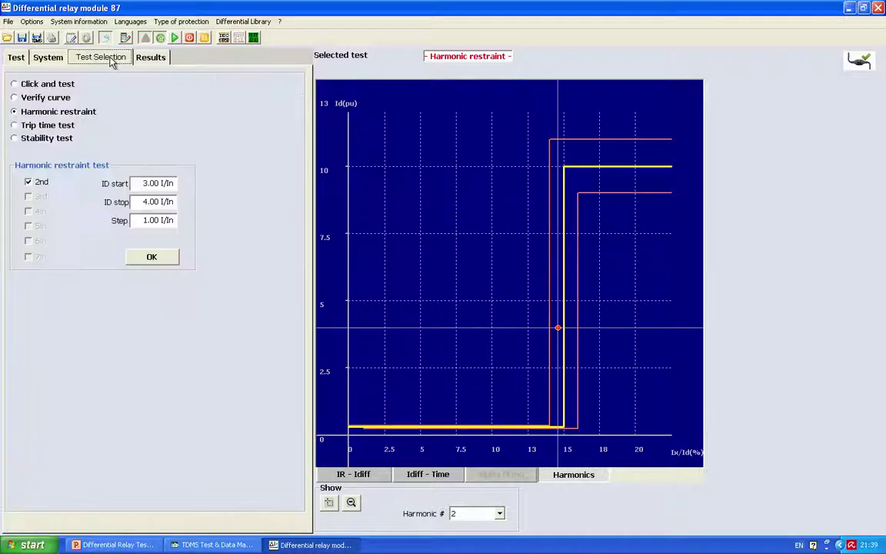
Switch Harmonics to the 5th harmonic, enable it, and select PkUp and Ix/ID1 for the 25 % setting.
click(56, 57)
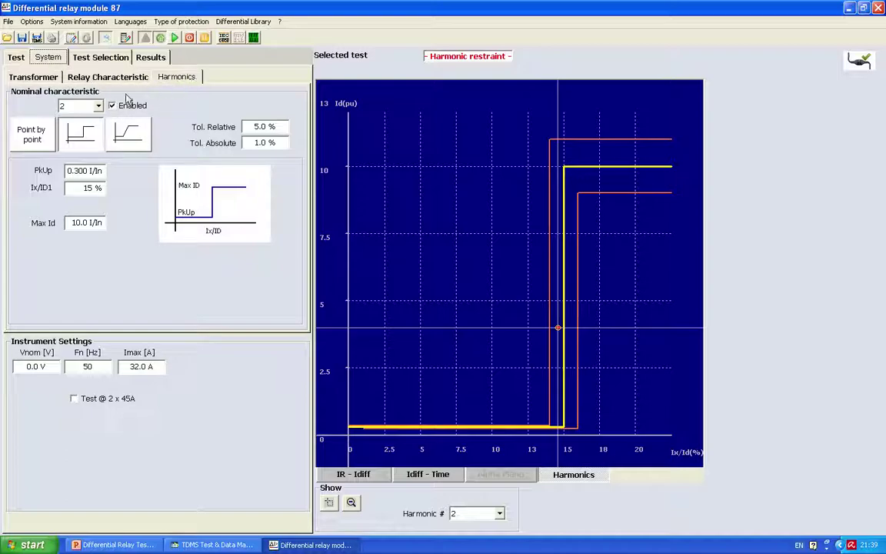
click(99, 107)
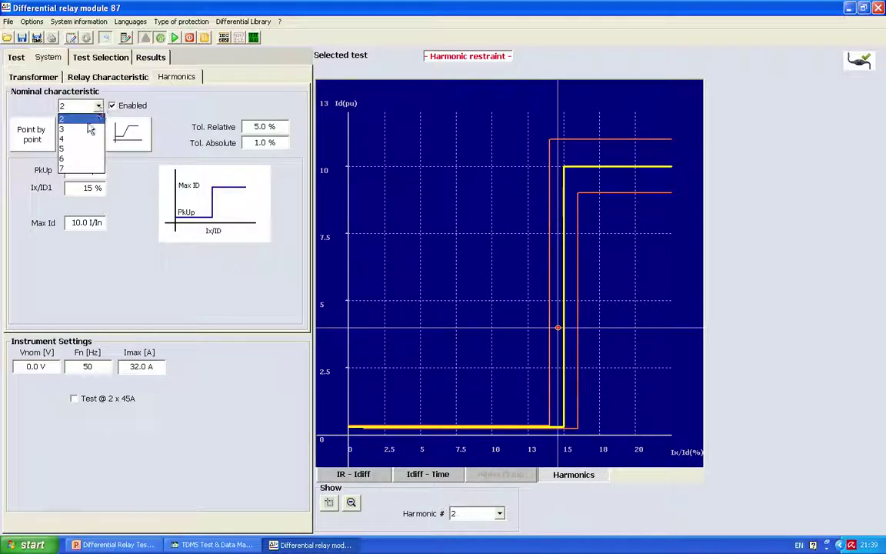
click(70, 149)
click(113, 105)
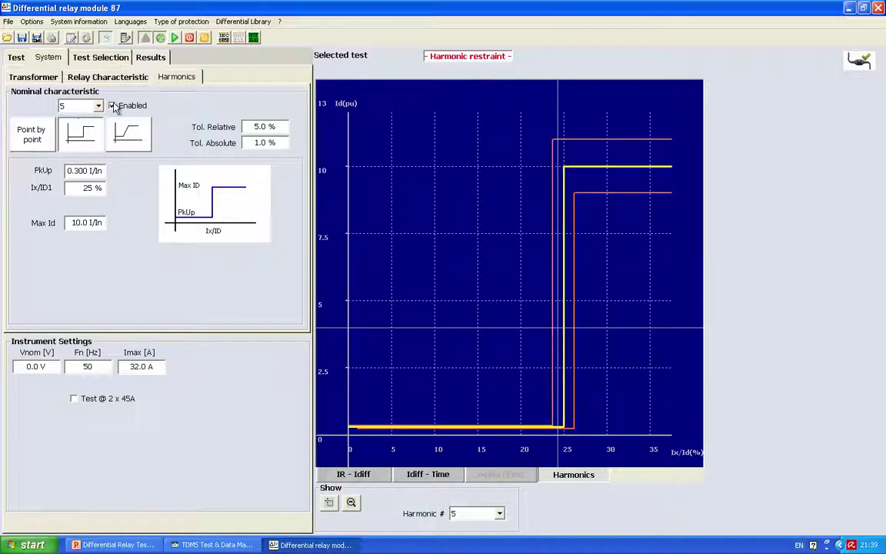
double_click(89, 170)
double_click(87, 195)
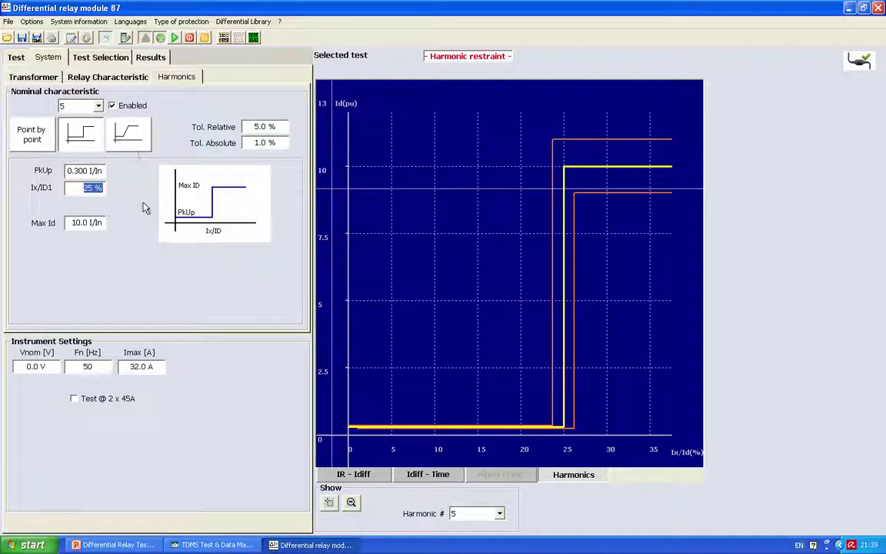
Add 5th-harmonic tests at ID 3 and 4, with 2nd unticked, and open Waveforms.
click(21, 58)
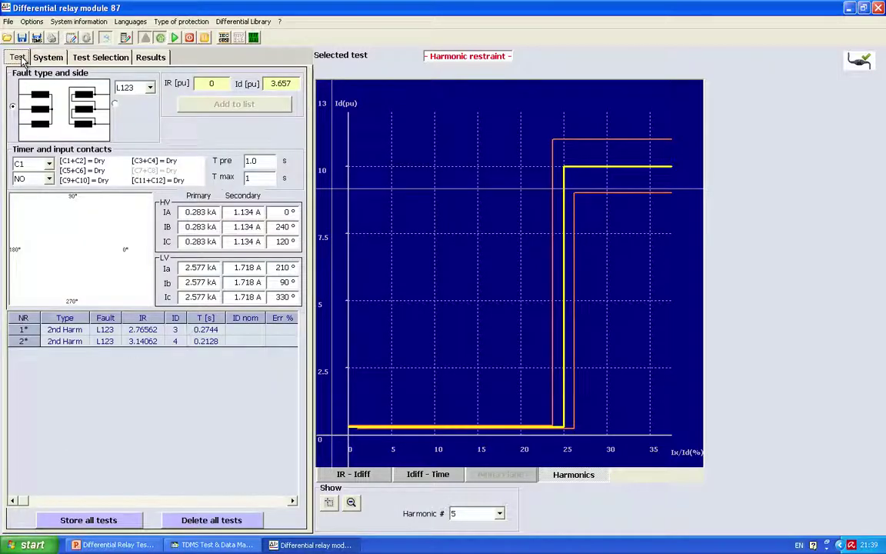
click(88, 59)
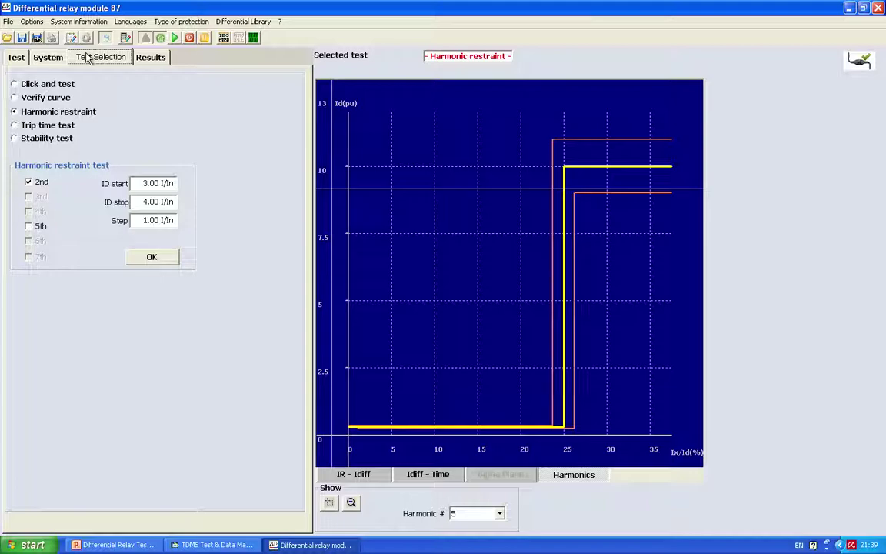
click(28, 226)
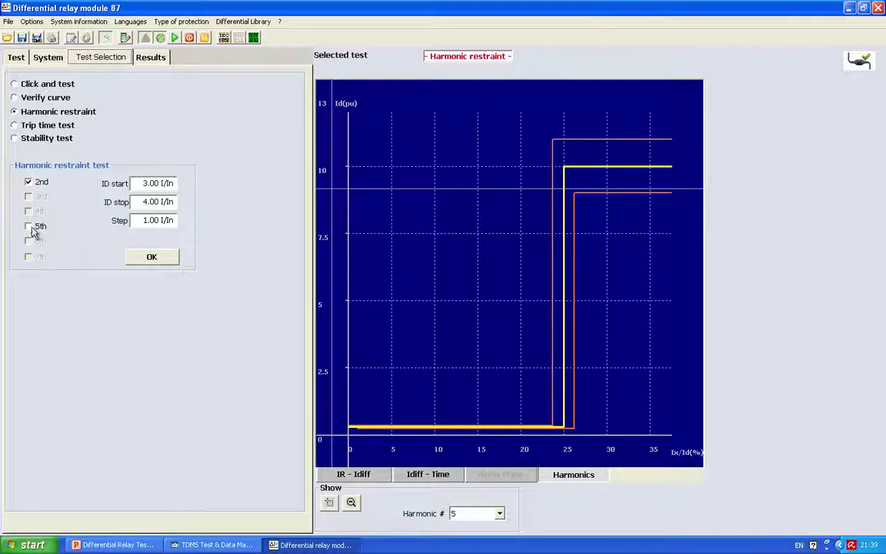
click(28, 183)
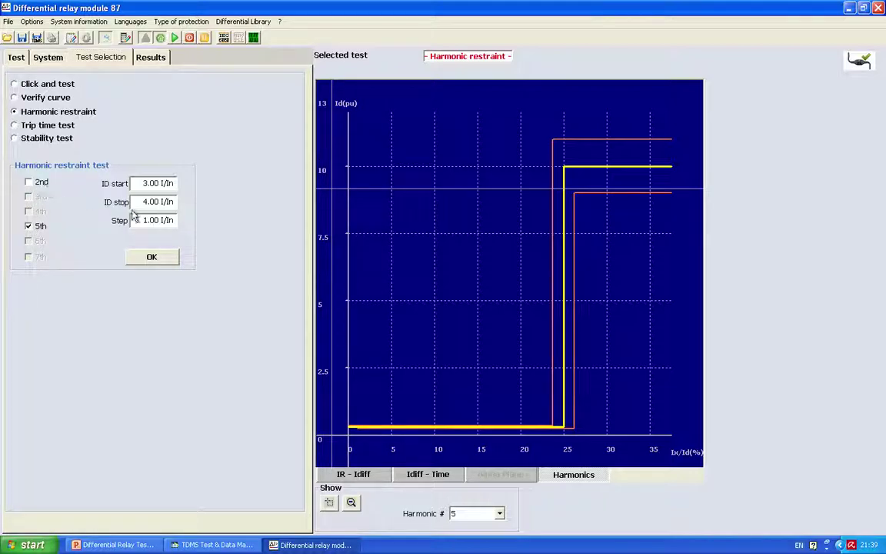
click(153, 259)
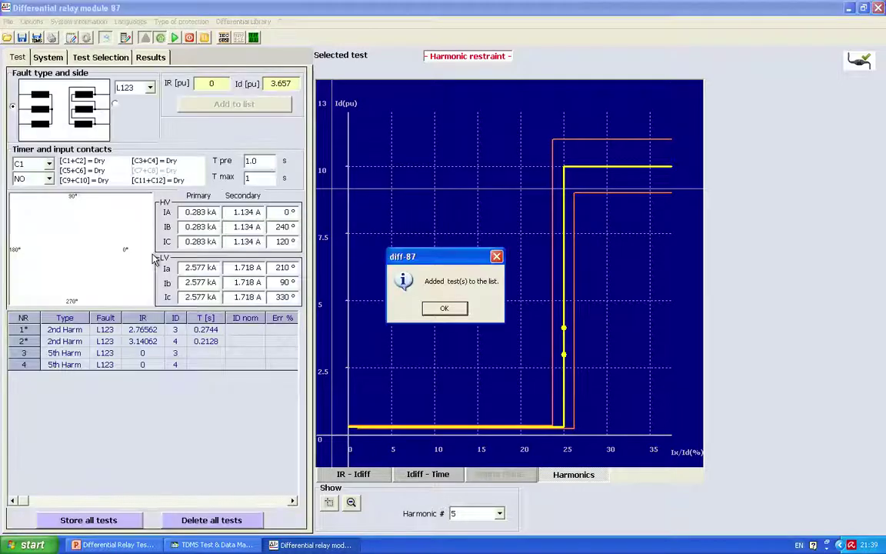
click(446, 309)
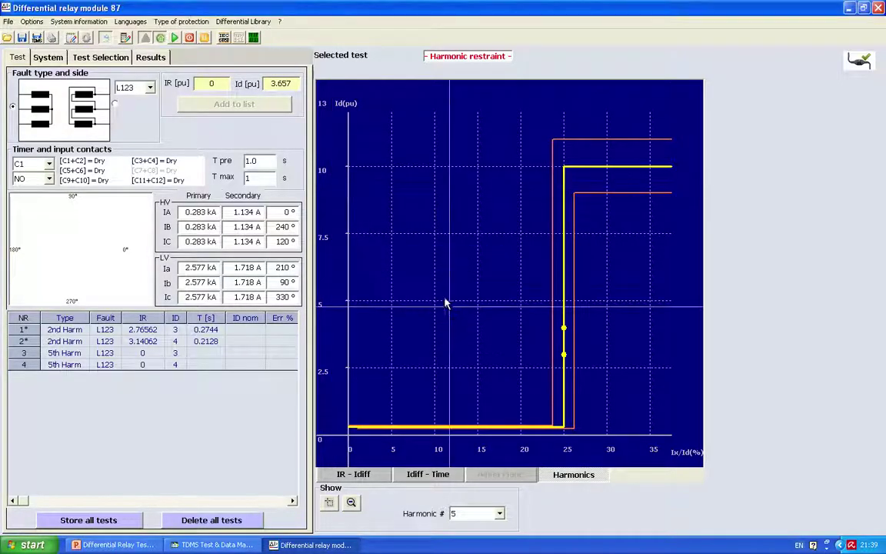
click(175, 37)
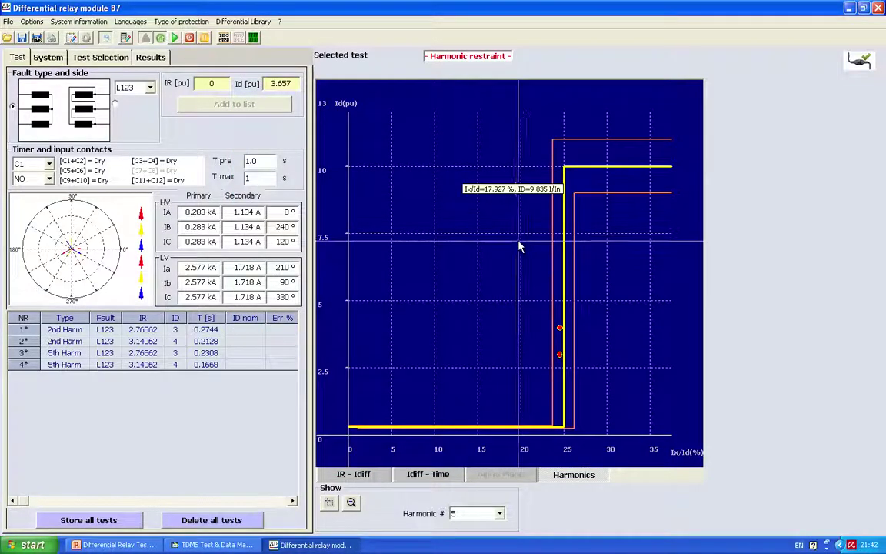
Check the 5th-harmonic tests passed, measuring 24.53 % and 24.55 % against 25 % nominal.
click(560, 356)
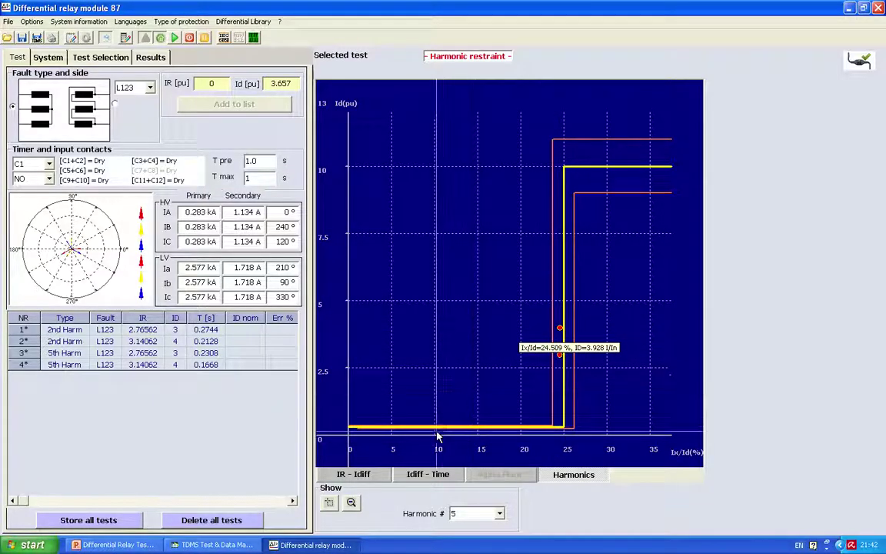
click(292, 500)
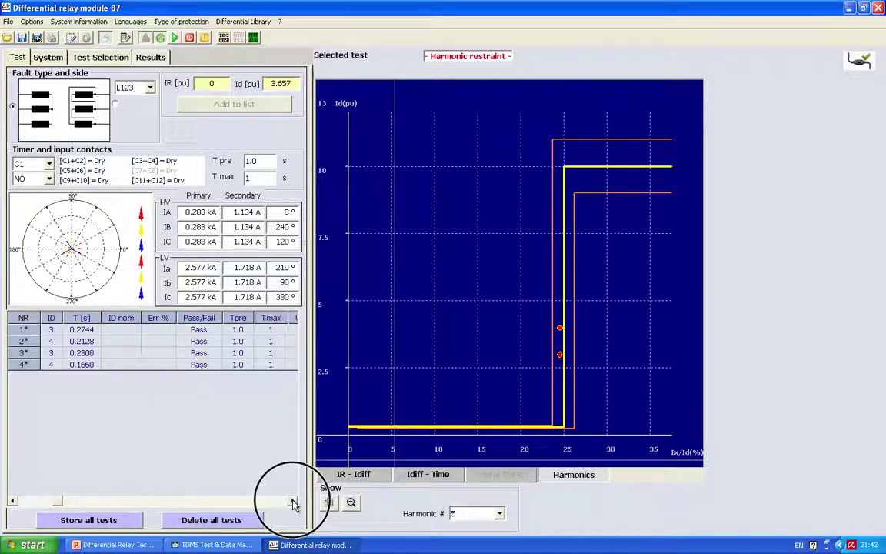
click(292, 501)
click(292, 500)
click(292, 501)
click(292, 500)
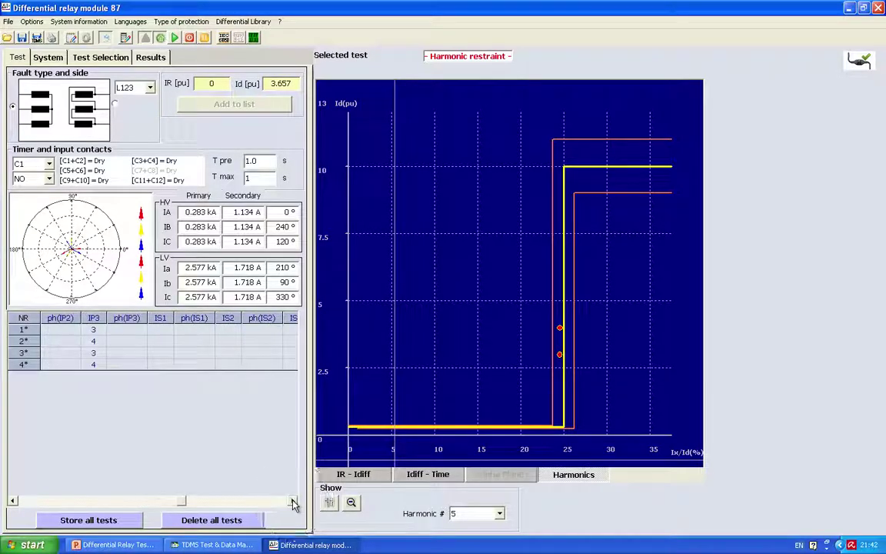
click(292, 501)
click(292, 500)
click(292, 501)
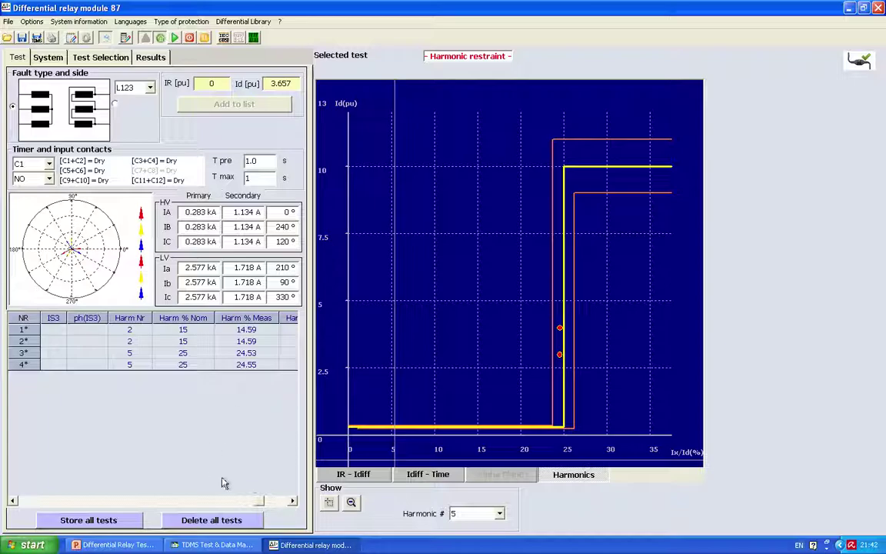
click(15, 502)
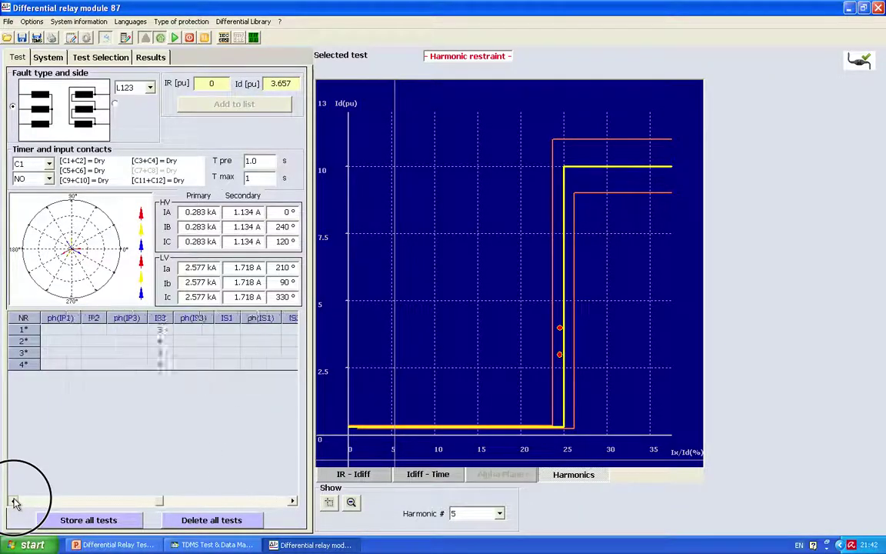
Store all four harmonic test results in the result table and view the Results tab.
click(77, 520)
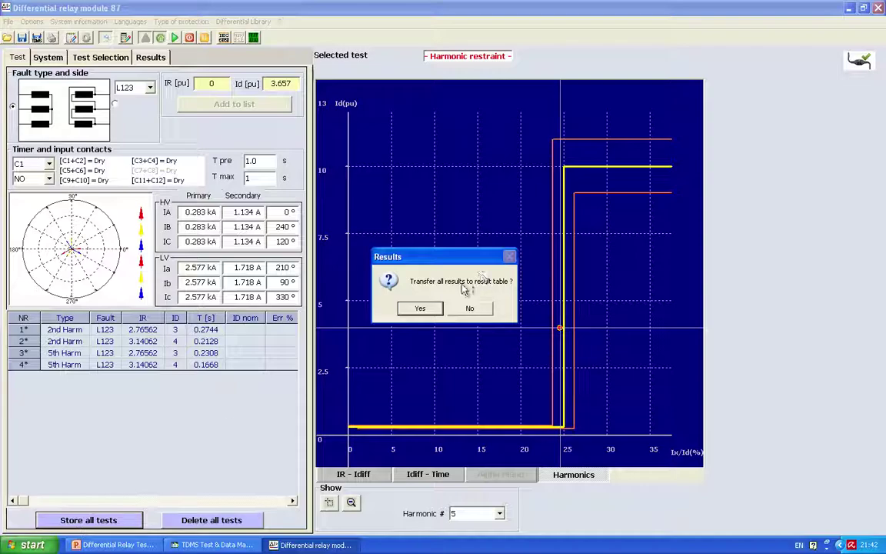
click(420, 308)
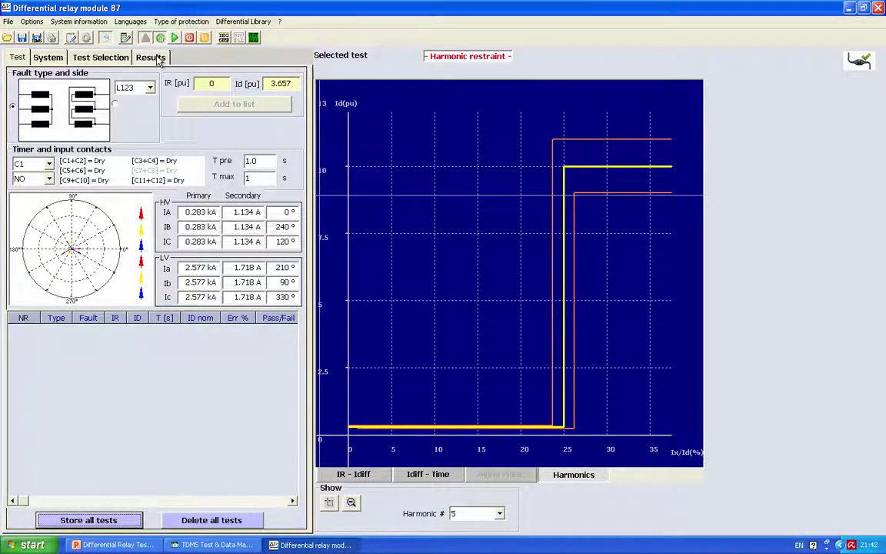
click(151, 57)
Select the Trip time test in Test Selection (Id stop 5.00, step 0.50 I/In).
click(47, 60)
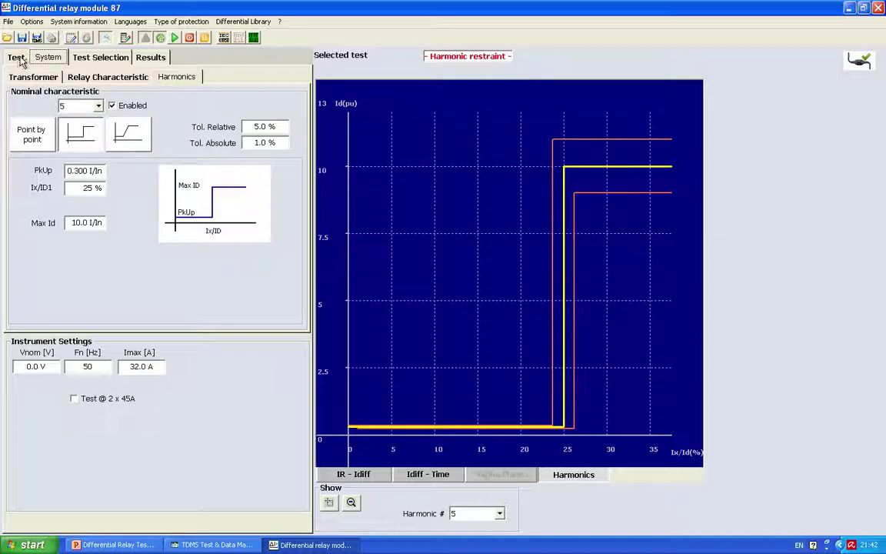
click(75, 58)
click(54, 126)
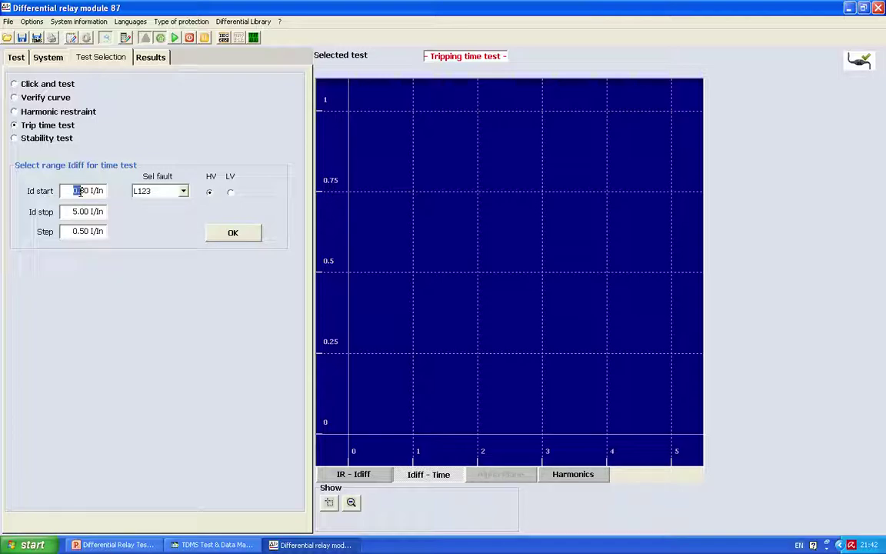
Set Id start to 0.50 I/In and add the 10 trip time tests up to 5.00 I/In.
double_click(77, 191)
text(0.50)
key(Return)
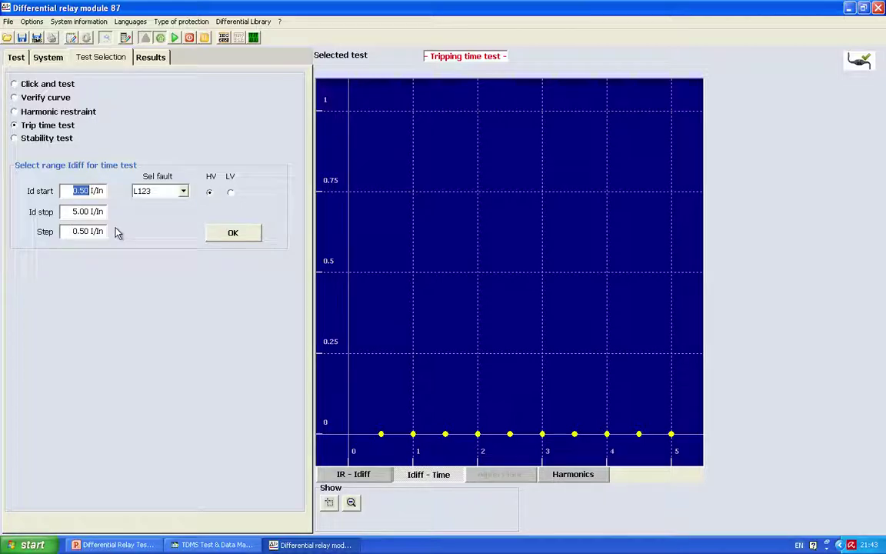
click(217, 233)
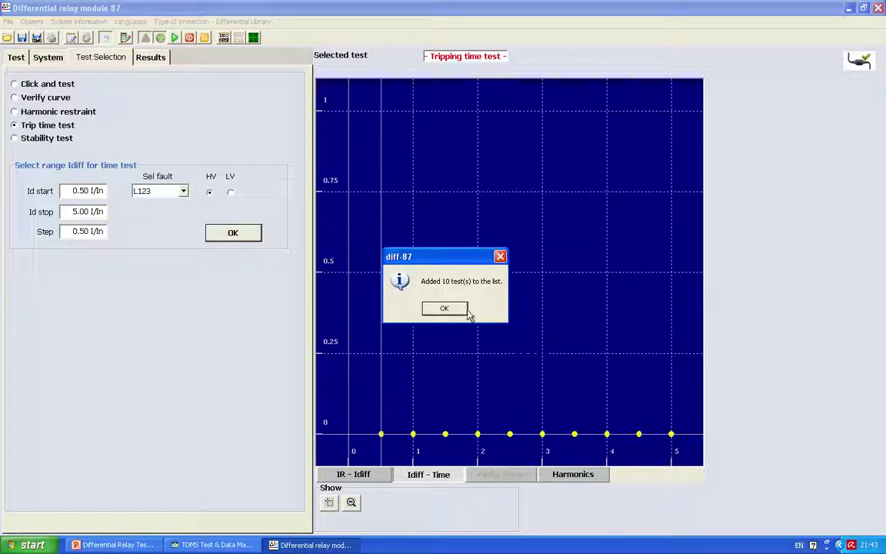
Dismiss the tests-added notice and run all ten queued trip time tests.
click(446, 309)
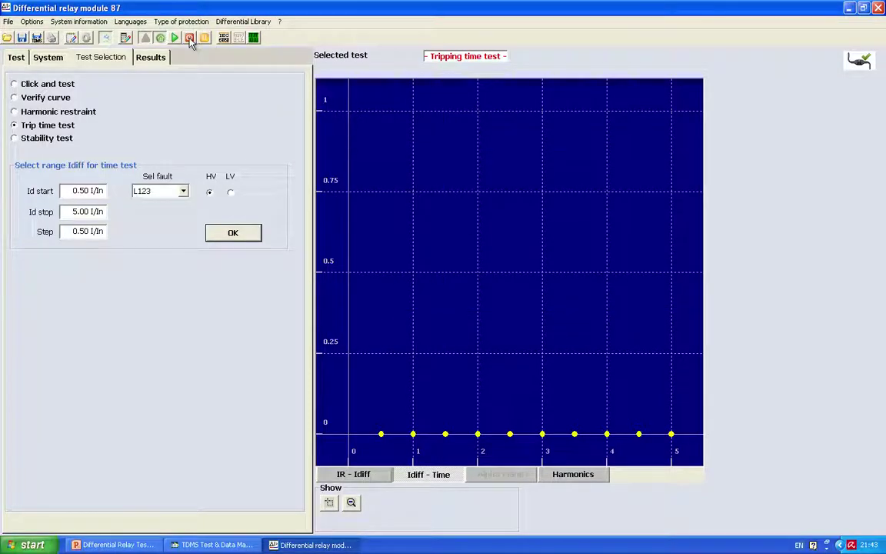
click(161, 35)
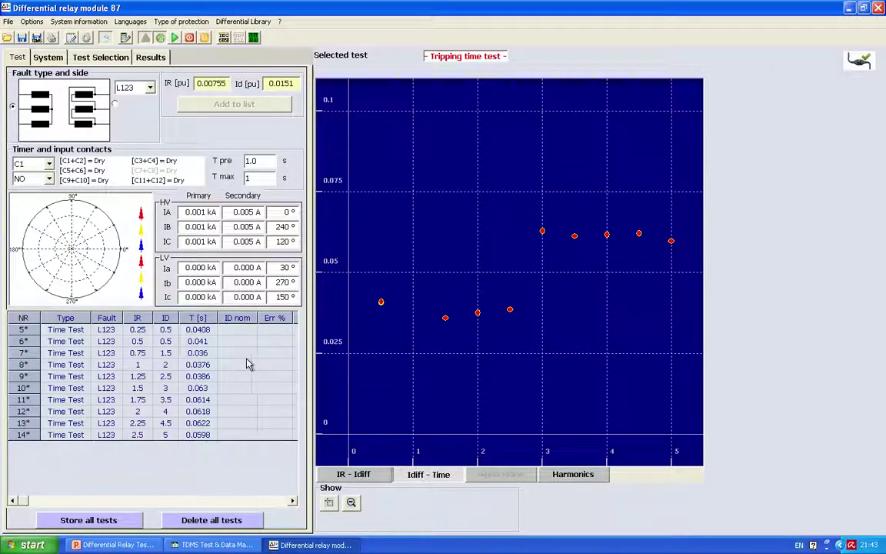
Add trip time test 15 near Idiff 3 on the Idiff-Time chart, check its row options, and return to Test Selection.
click(541, 232)
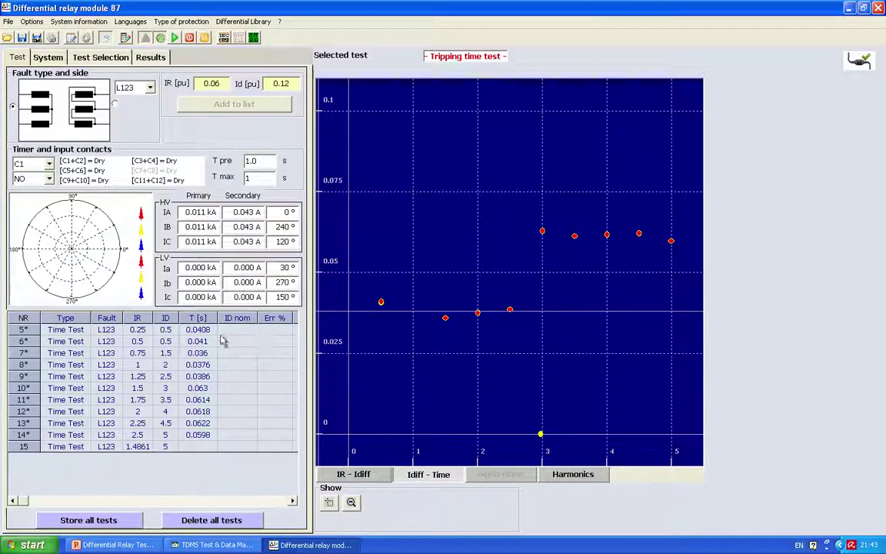
right_click(208, 392)
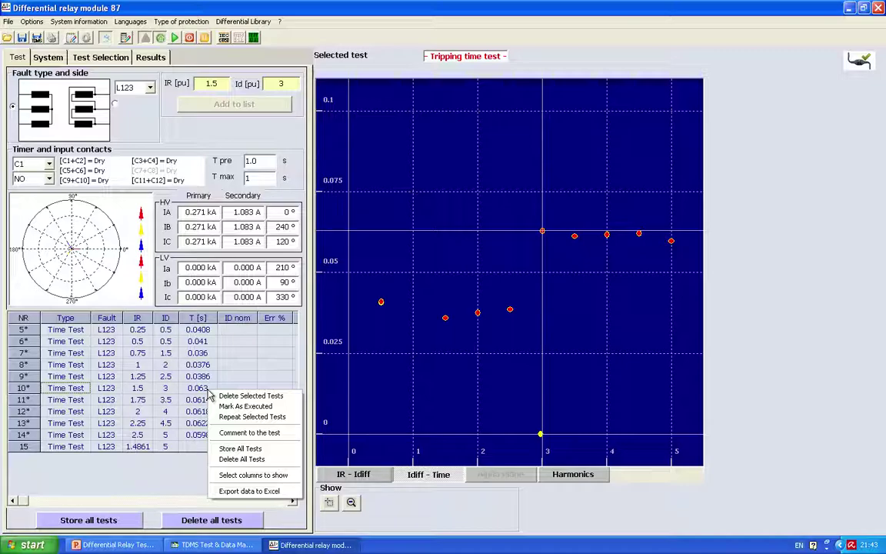
right_click(168, 475)
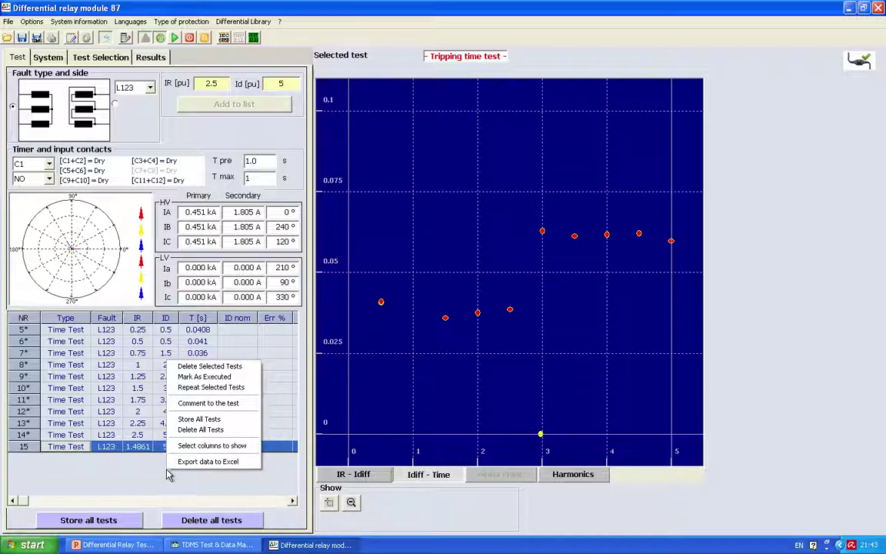
right_click(44, 475)
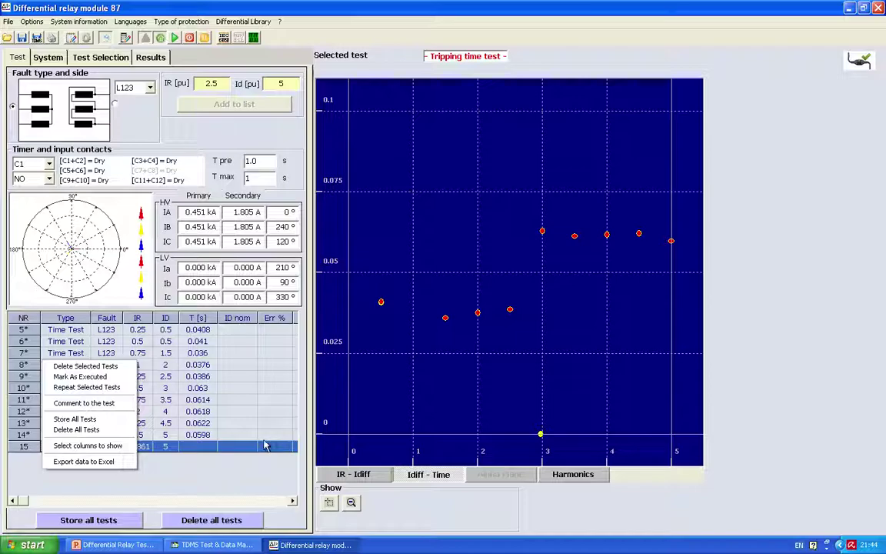
click(103, 58)
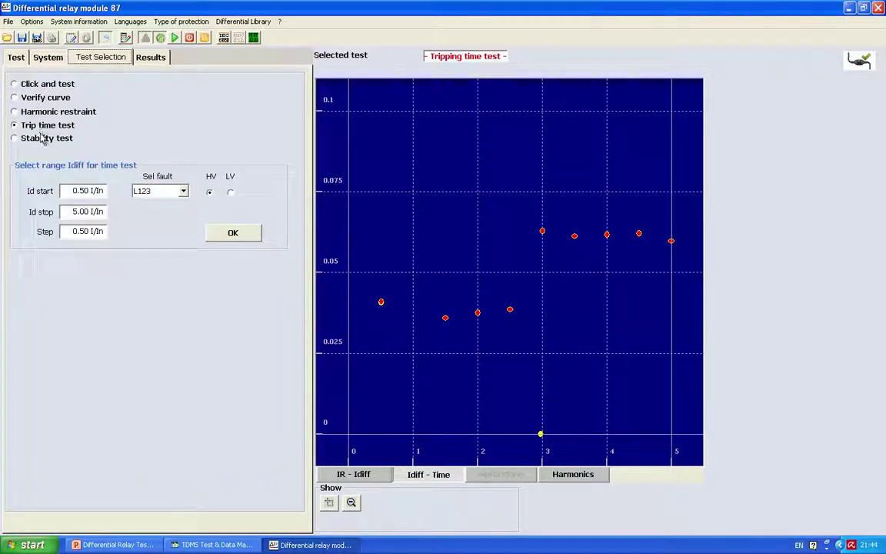
Review the relay characteristic settings, then store all trip time results in the result table.
click(49, 58)
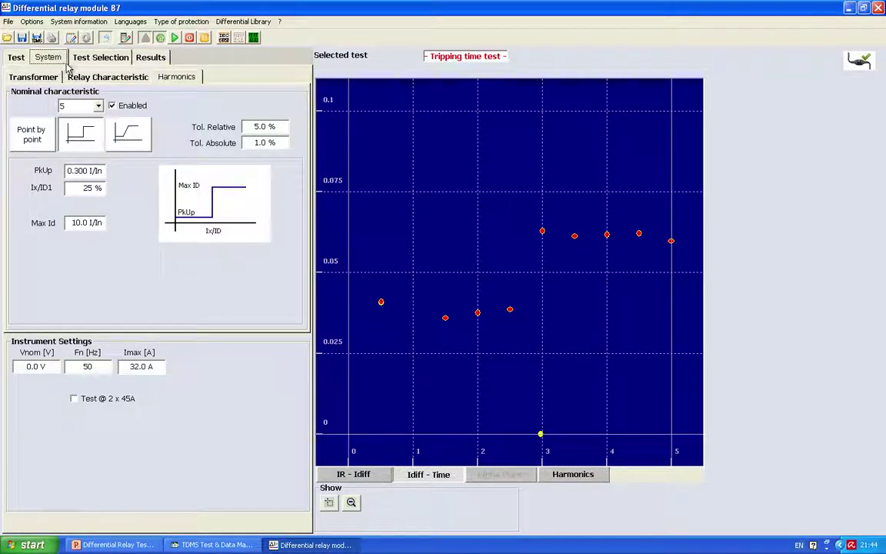
click(16, 56)
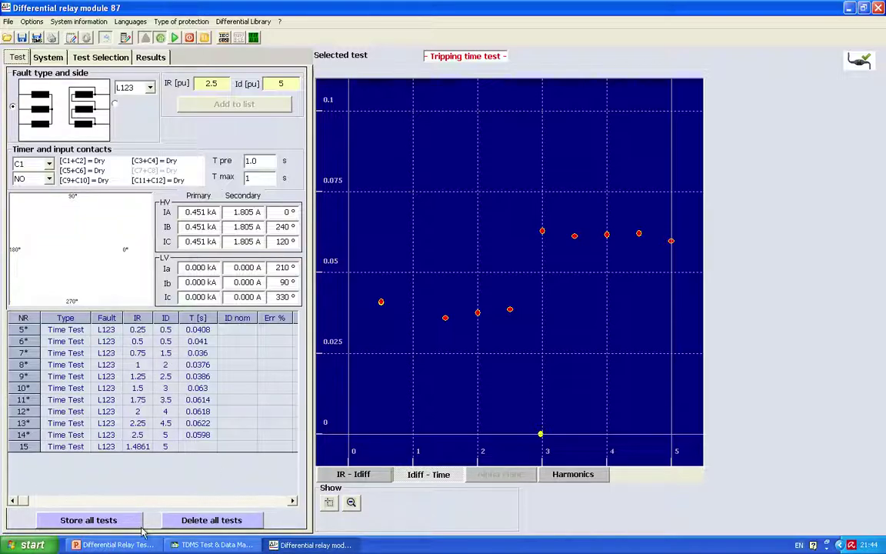
click(91, 520)
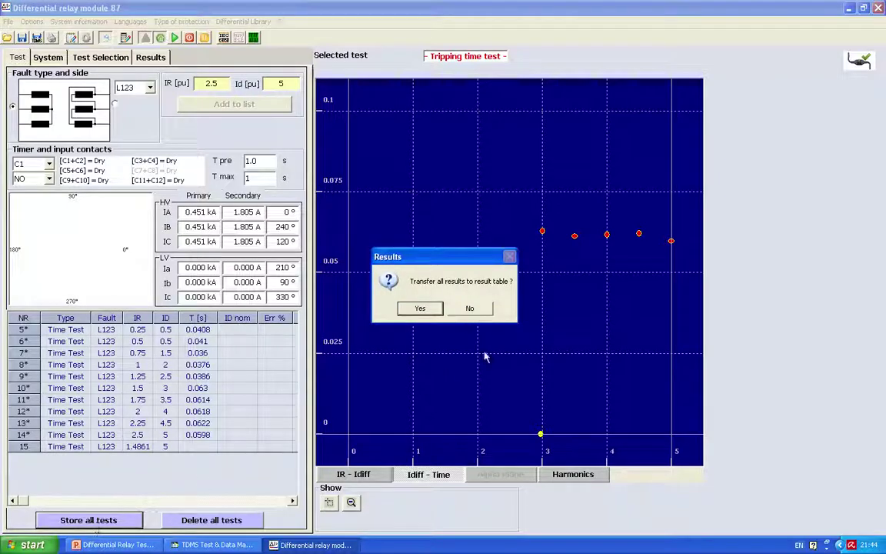
click(421, 307)
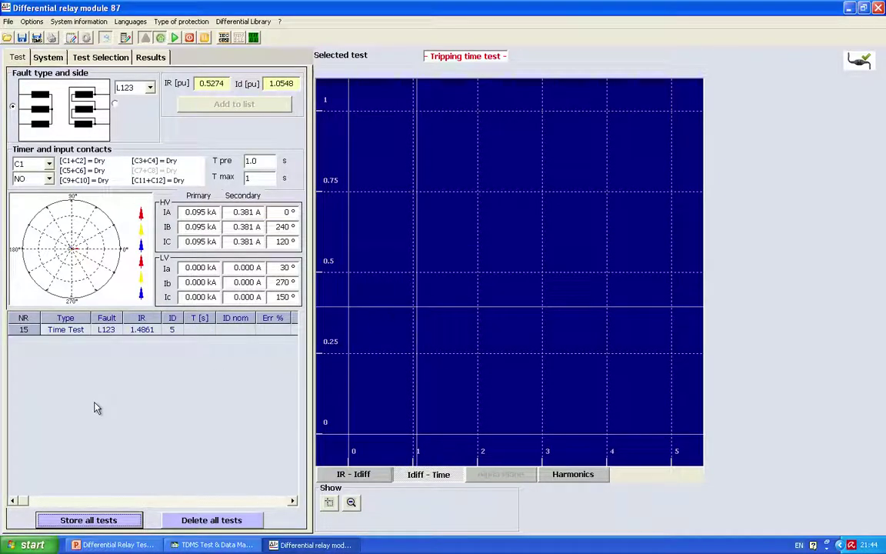
Delete the untested row 15 and switch the test type to Stability test.
right_click(26, 332)
click(34, 334)
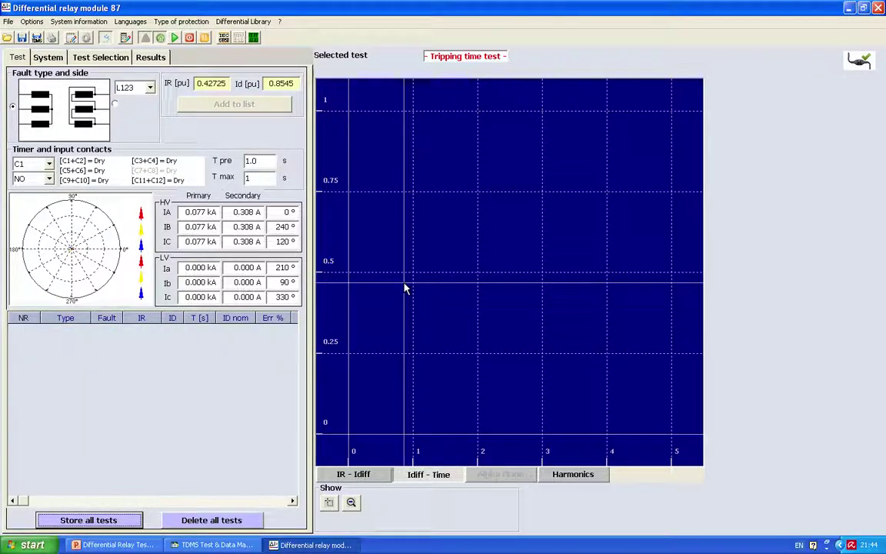
click(86, 55)
click(43, 140)
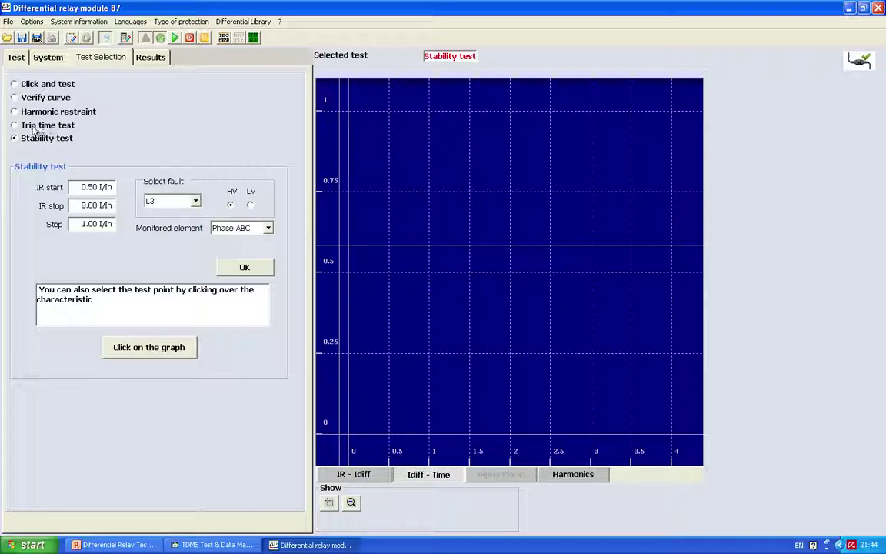
Change the stability test's Select fault setting to L1.
click(93, 181)
click(169, 201)
click(159, 214)
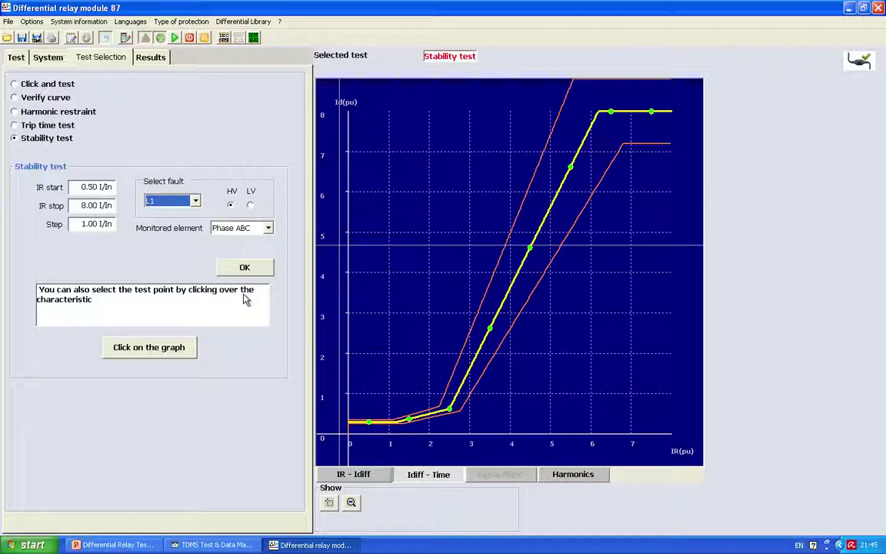
Queue eight L1 stability tests, then clear them all via Delete all tests on the IR–Idiff tab.
click(241, 269)
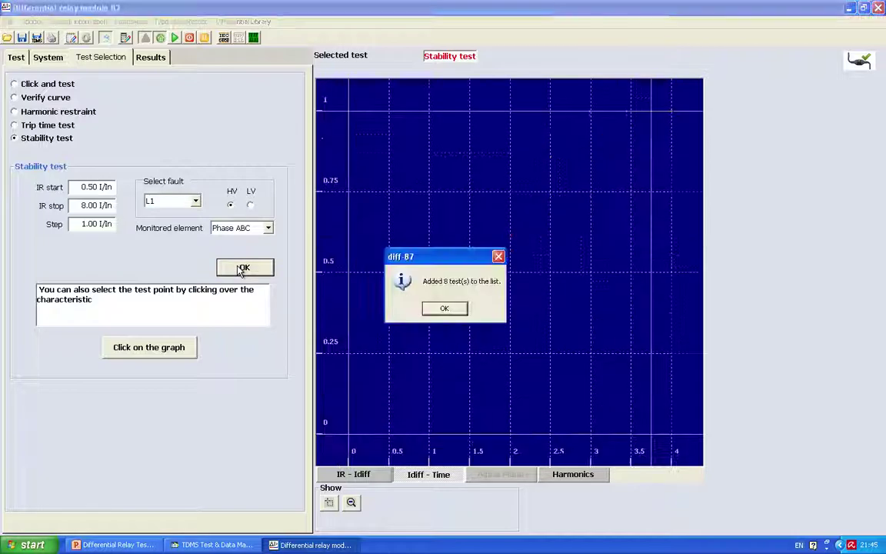
click(446, 309)
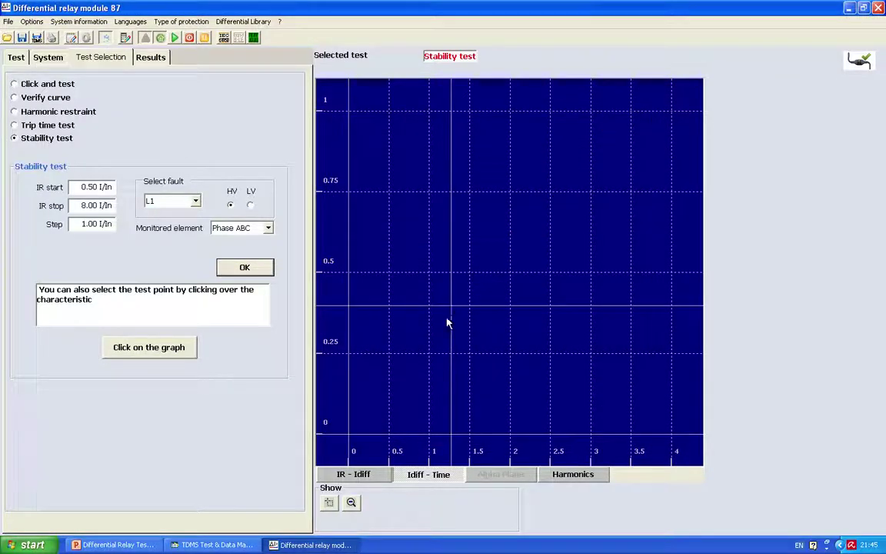
click(341, 474)
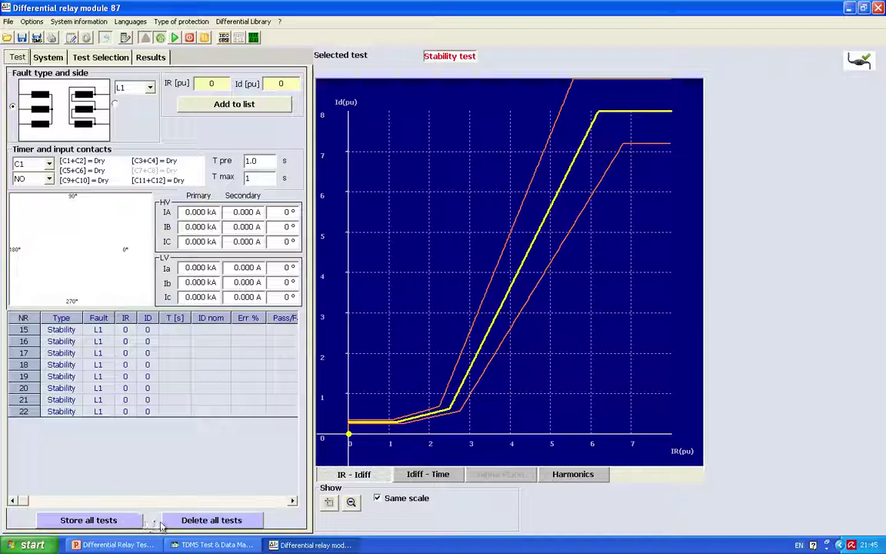
click(213, 520)
click(418, 308)
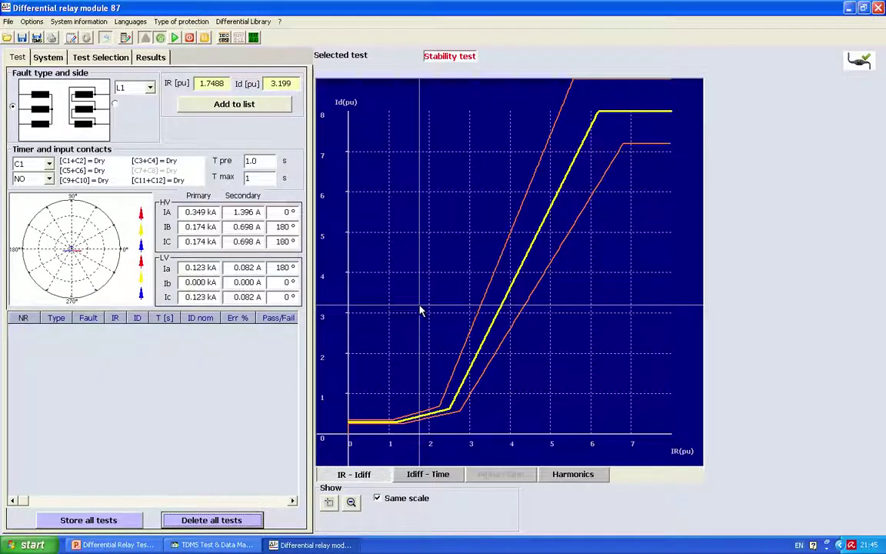
Set IR start to 1.00 and fault to L123, then add the stability tests at IR 1 to 8.
click(99, 62)
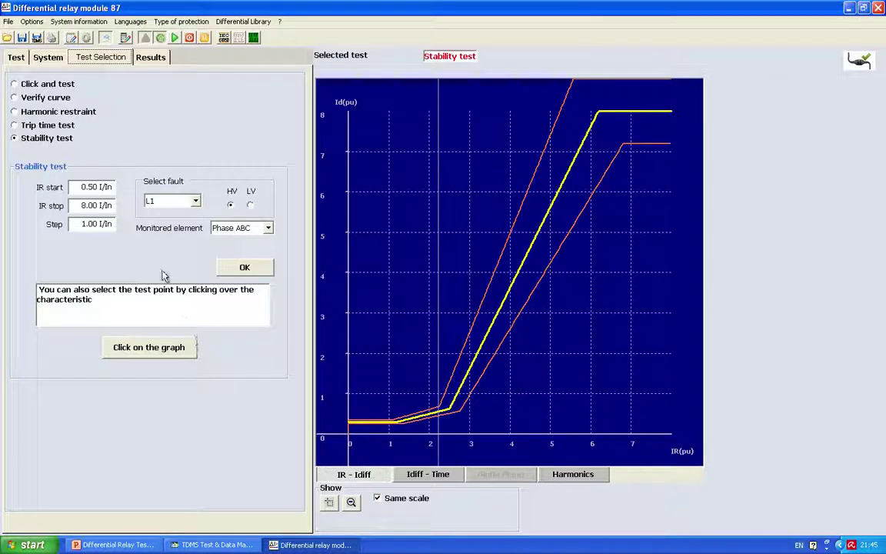
double_click(90, 187)
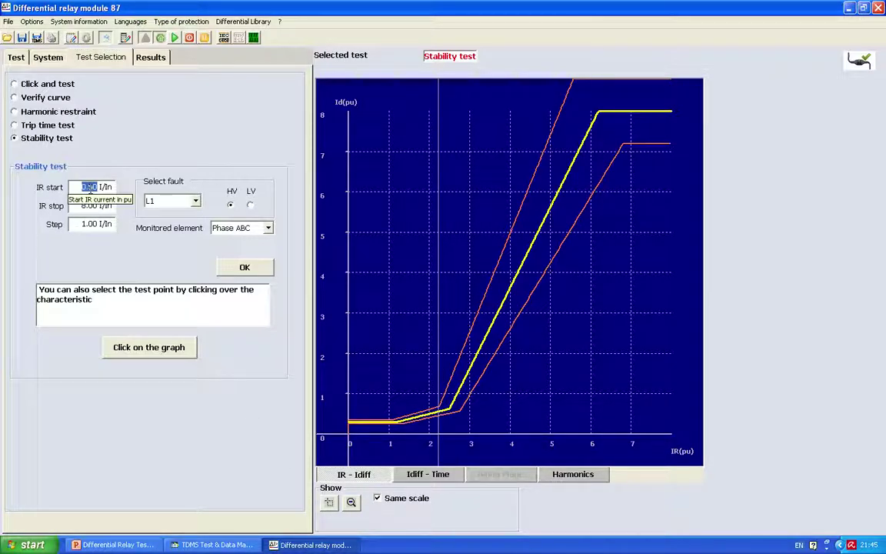
text(1)
key(Return)
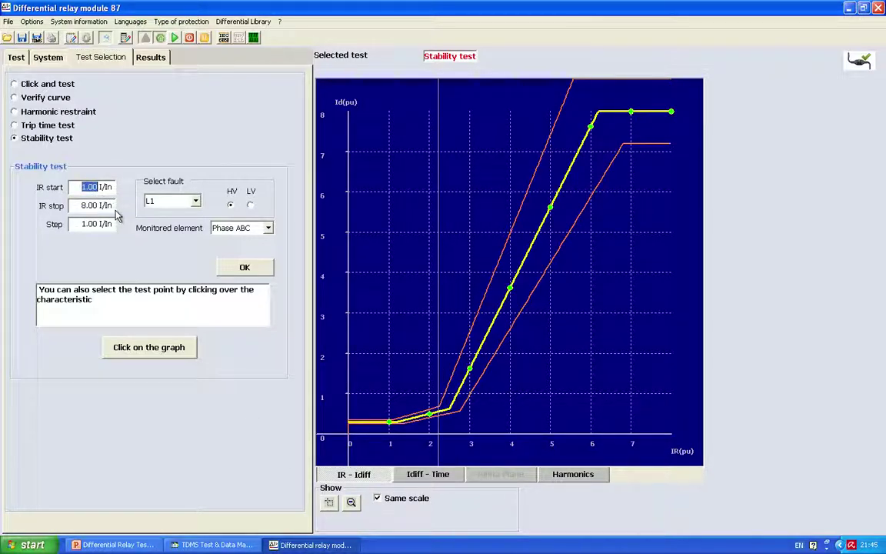
click(171, 201)
click(158, 250)
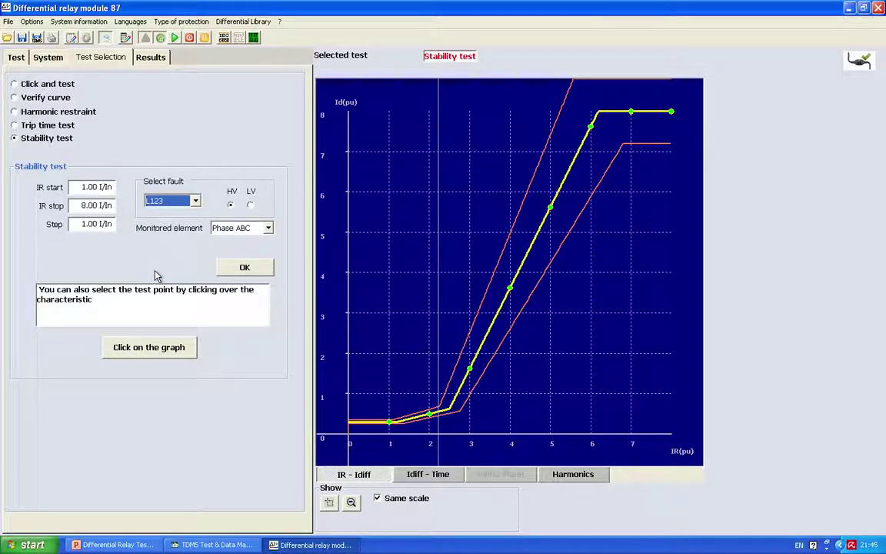
click(257, 269)
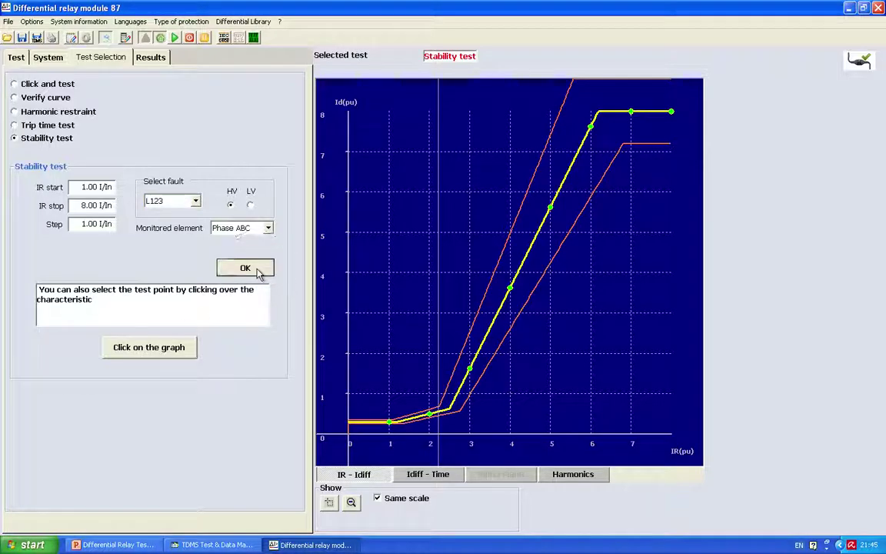
click(447, 310)
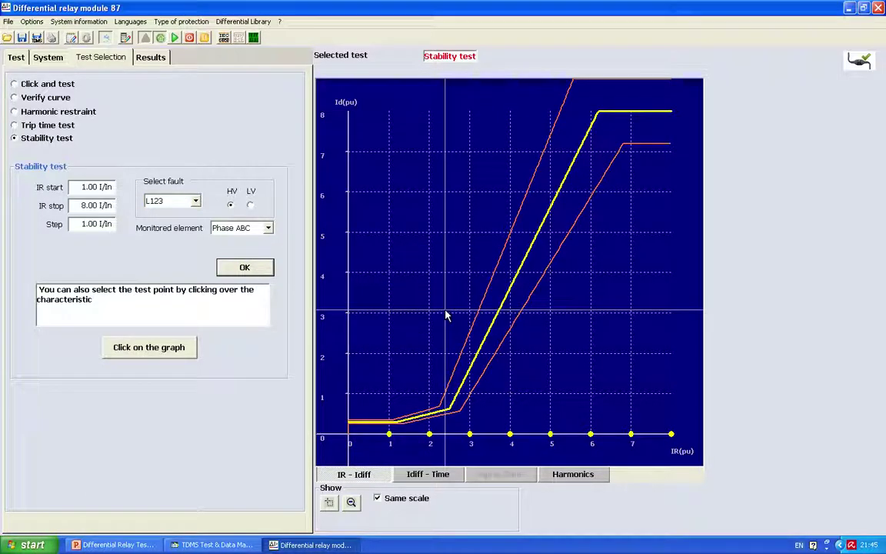
click(15, 57)
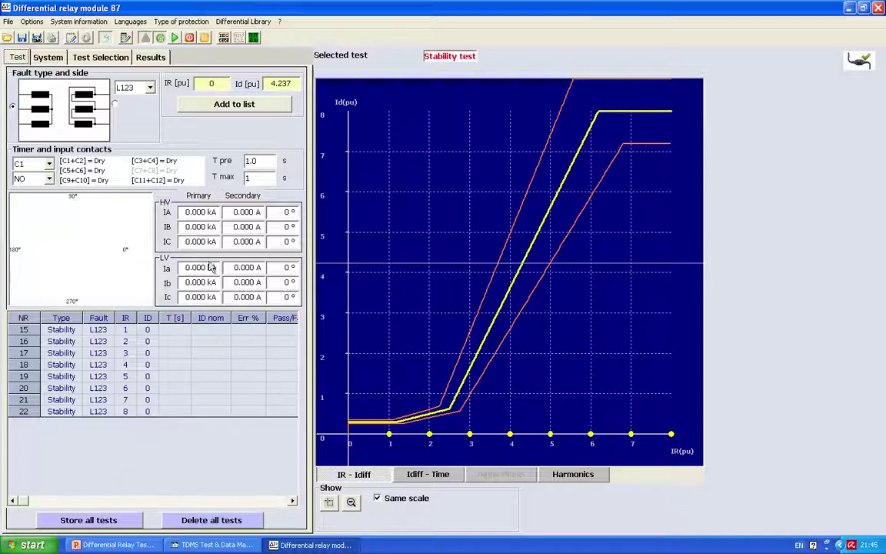
Run the eight L123 stability tests and store their passing results as rows 15–22.
click(175, 37)
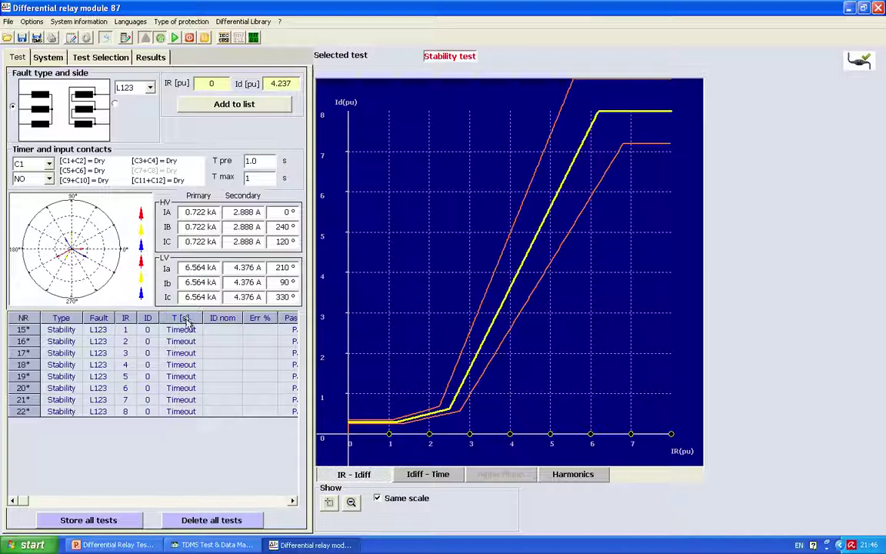
click(292, 501)
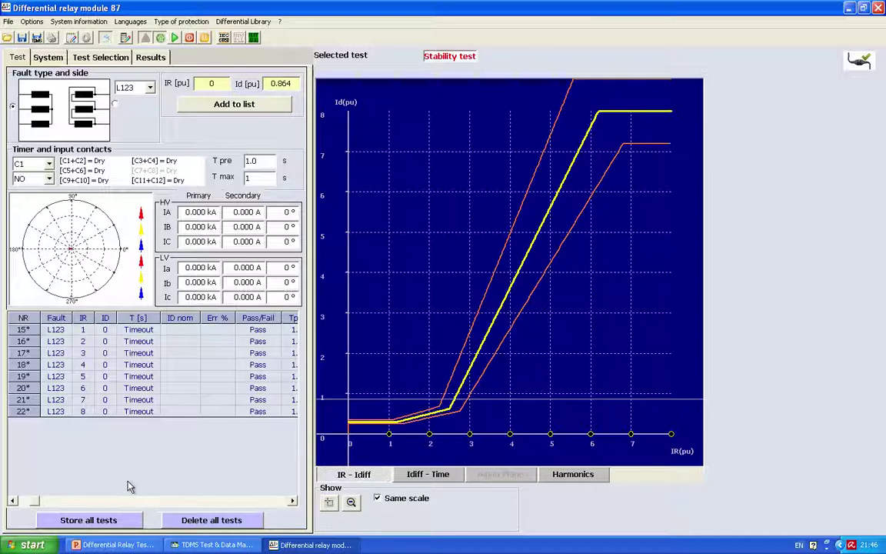
click(92, 520)
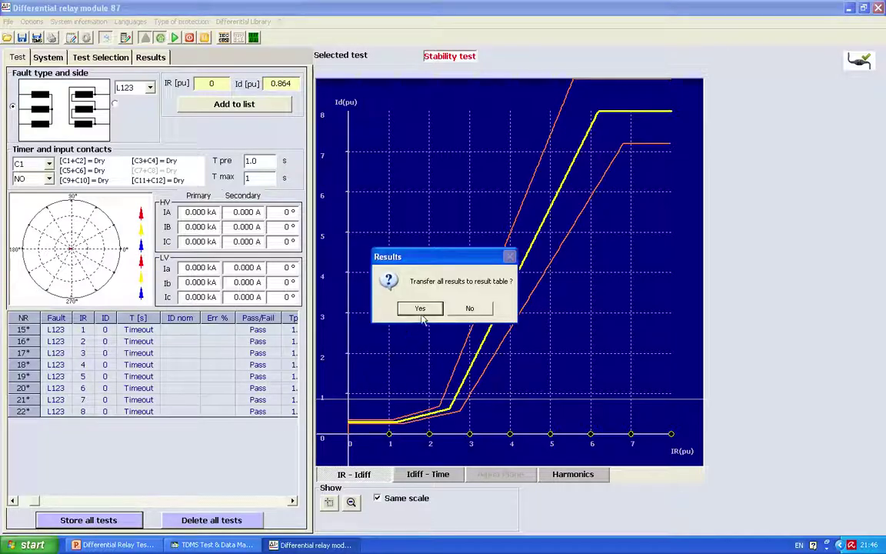
click(420, 309)
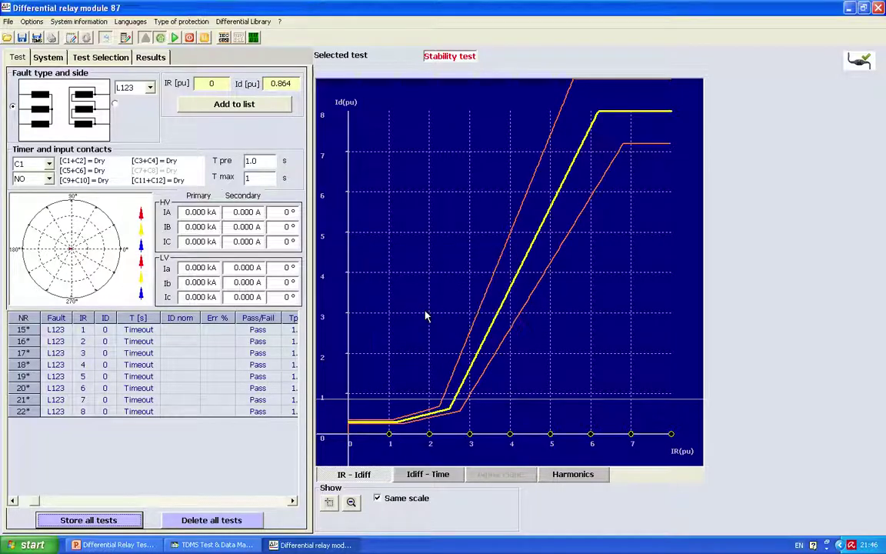
click(148, 57)
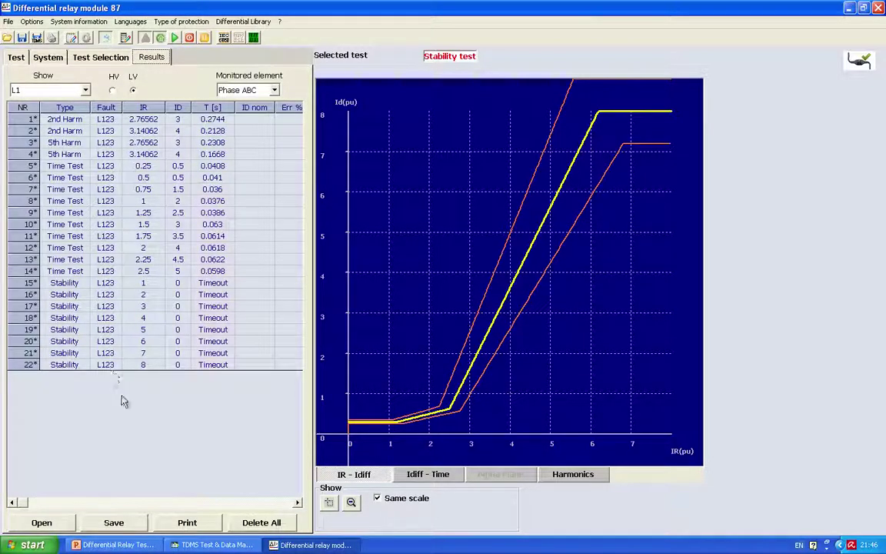
Print the results report from the File menu to open the ANSI 87 print preview.
click(7, 22)
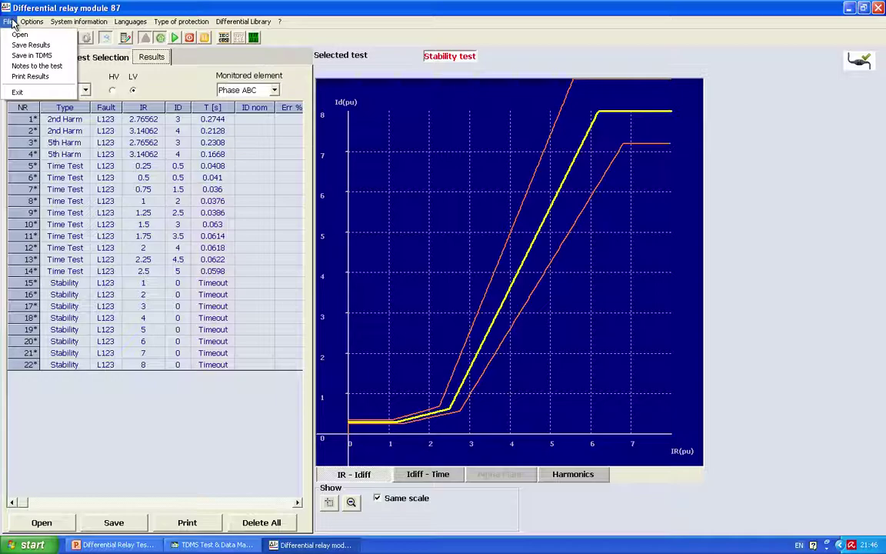
click(29, 77)
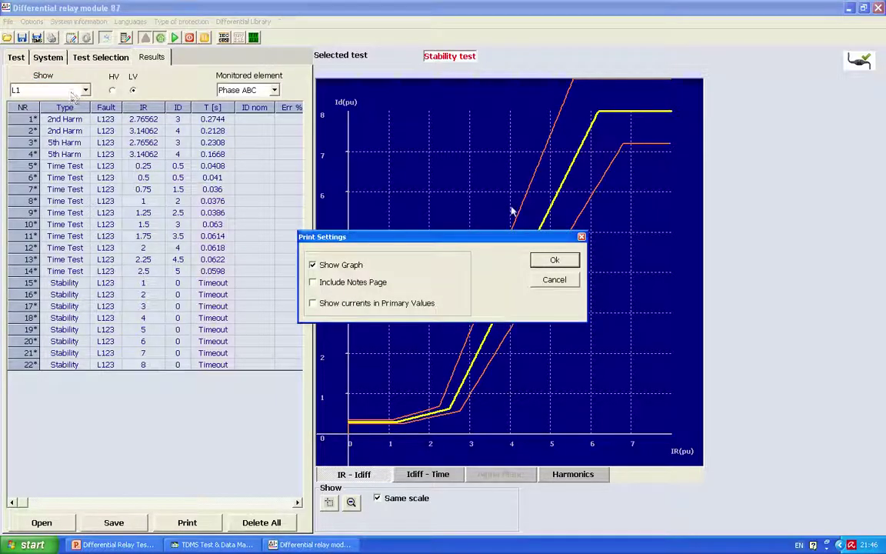
click(533, 258)
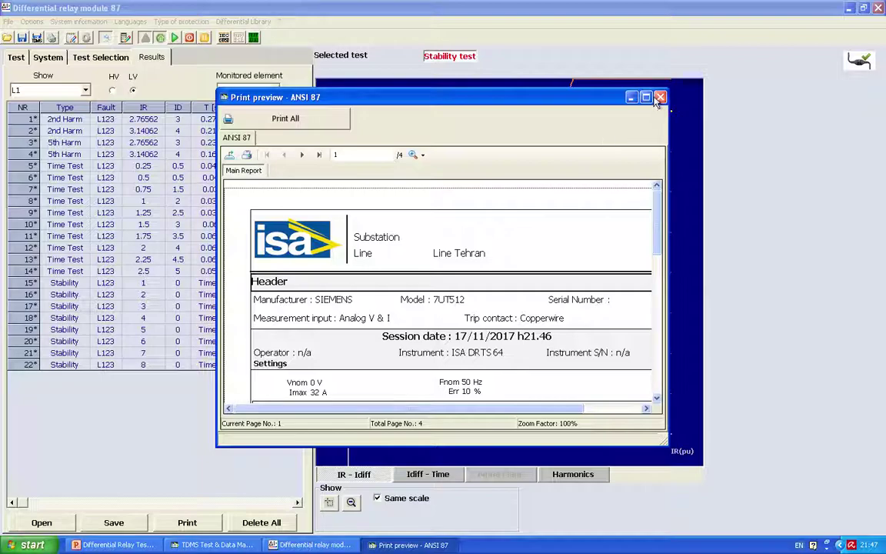
Maximize the report preview and page through to page 4 of 4 with the trip time results.
double_click(589, 94)
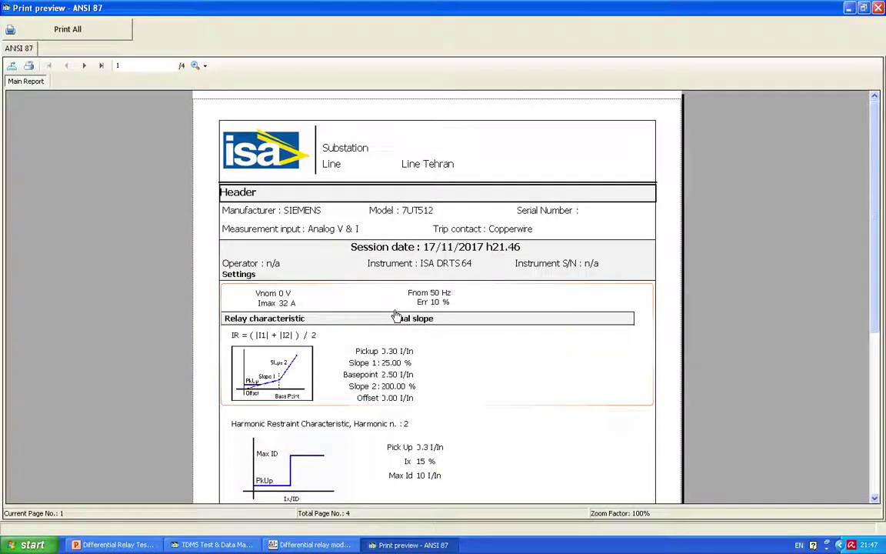
scroll(395, 315, down, 5)
scroll(395, 316, up, 3)
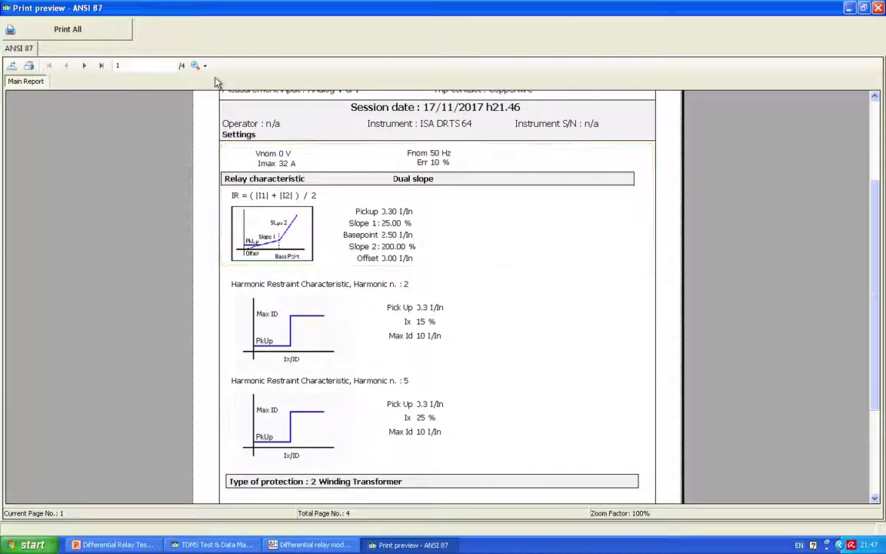
click(84, 66)
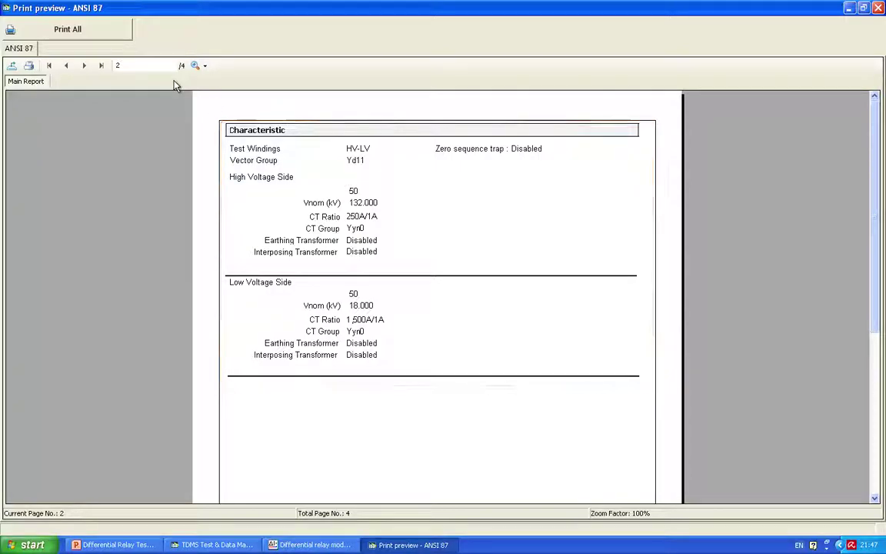
click(86, 67)
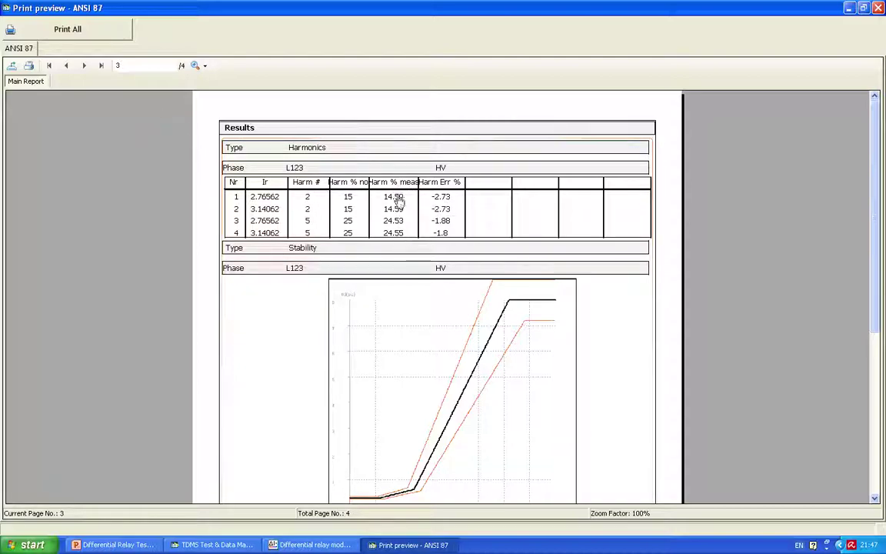
click(85, 66)
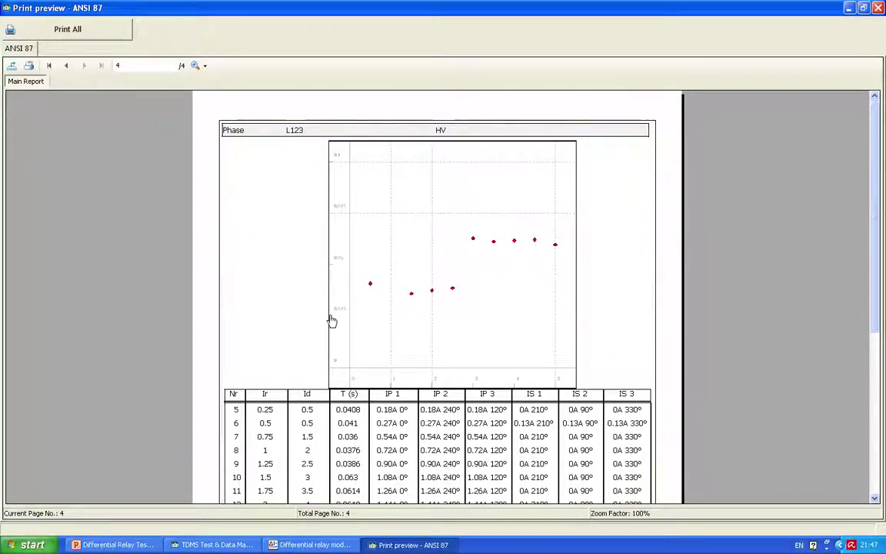
click(874, 279)
mouse_move(874, 279)
mouse_down()
mouse_move(878, 425)
mouse_move(874, 203)
mouse_up()
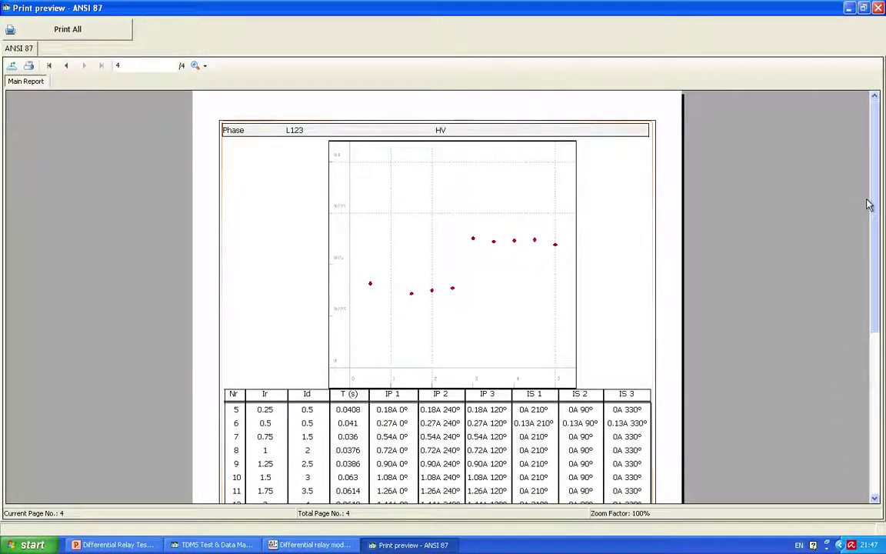
Export the ANSI 87 report as PDF 'One' to the Desktop and close the preview.
click(11, 67)
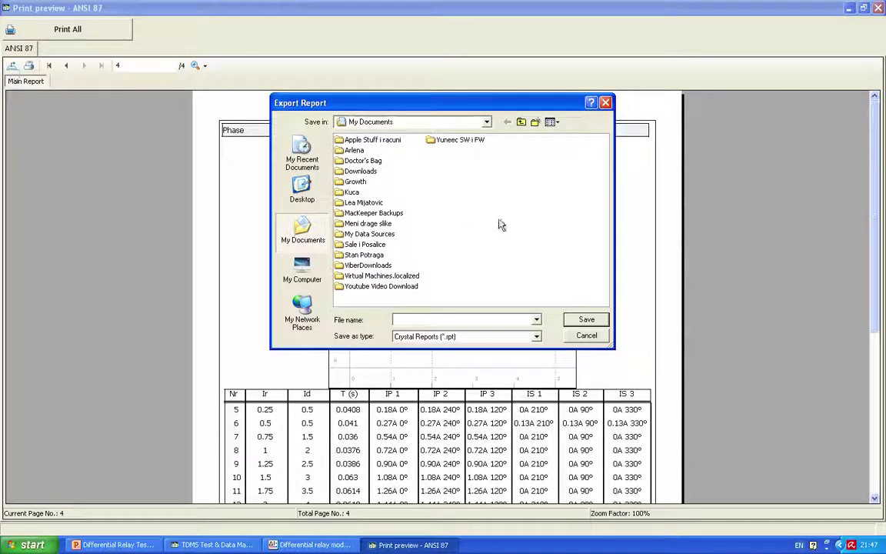
click(467, 337)
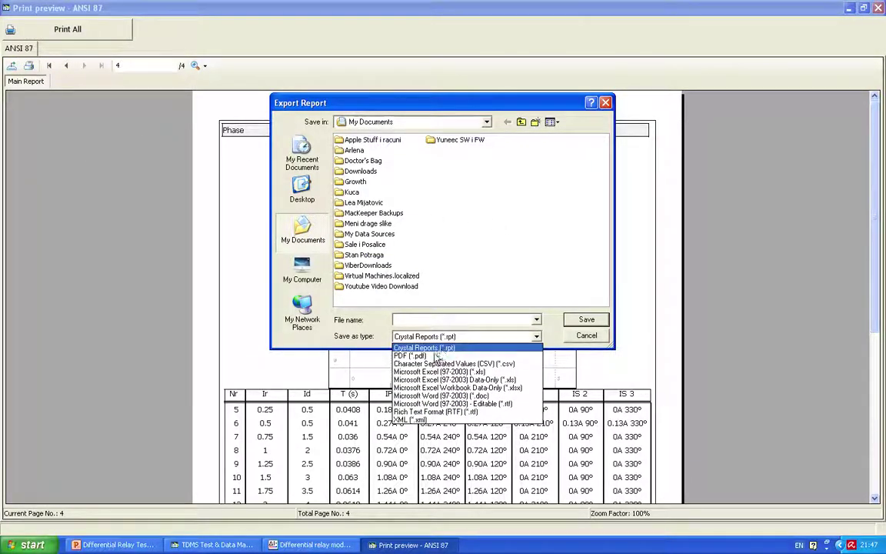
click(419, 356)
click(400, 318)
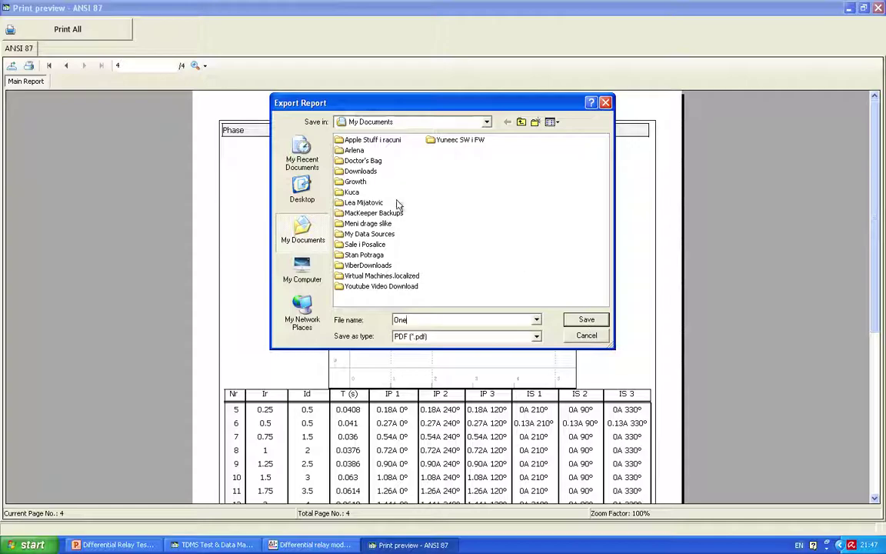
click(296, 184)
click(576, 320)
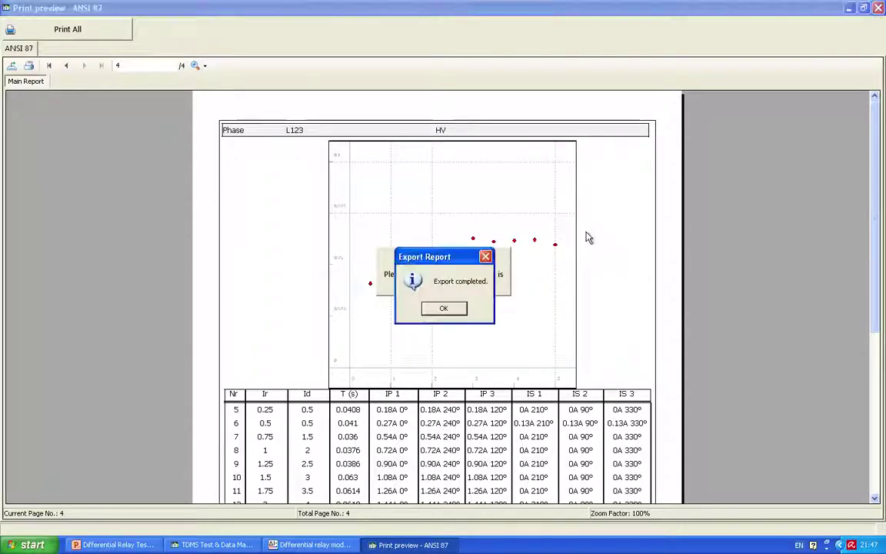
click(451, 310)
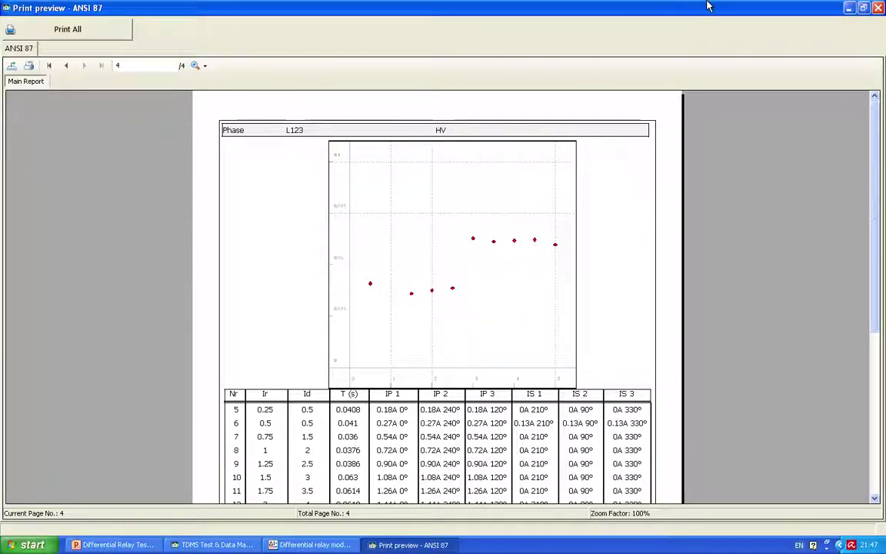
click(878, 8)
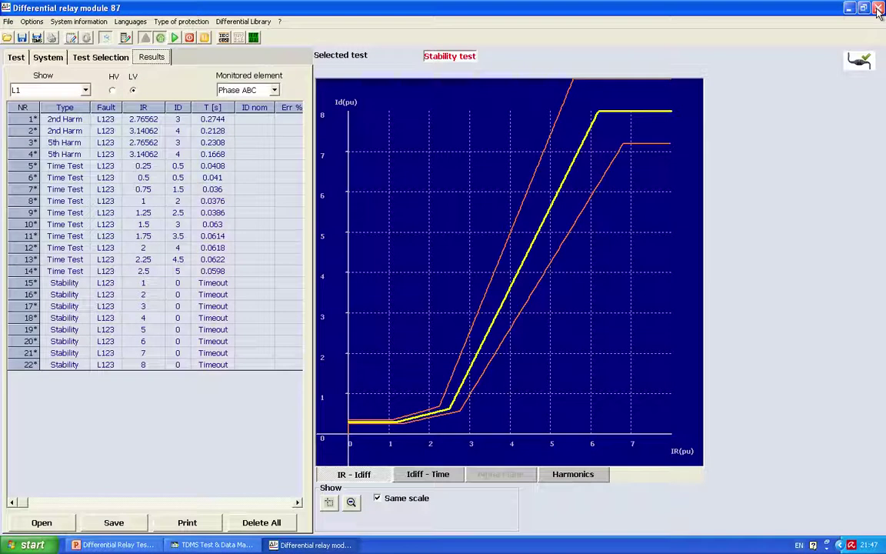
Choose Save in TDMS and select relay F508 under Silja Galaxy 2 > SS1 > Line 1 > Relays.
click(8, 21)
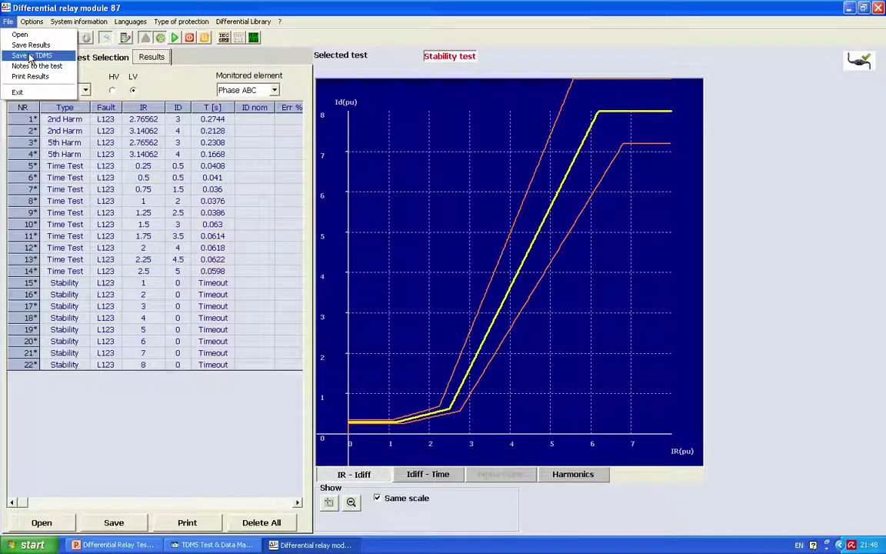
click(31, 55)
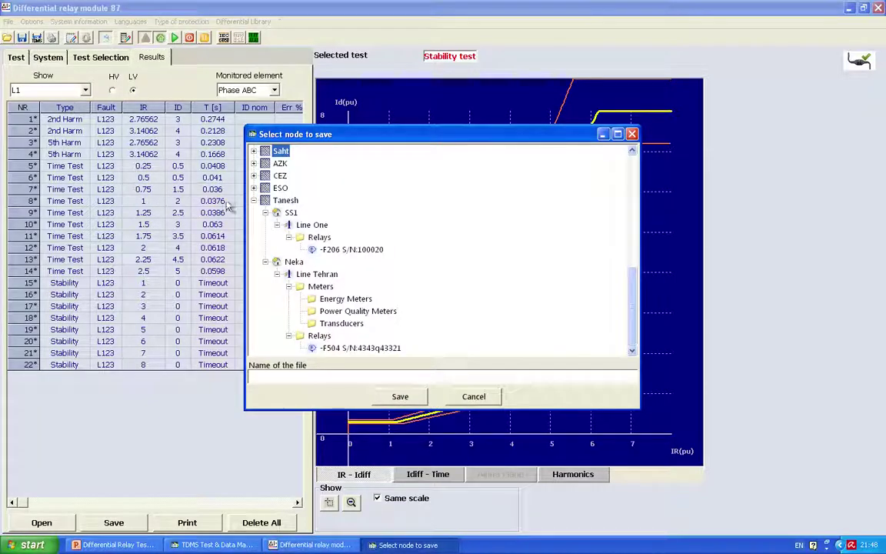
click(253, 200)
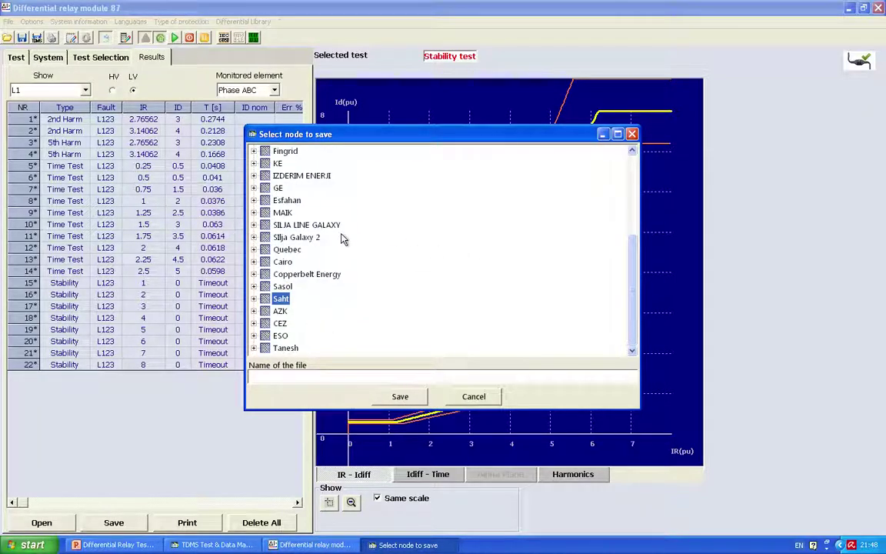
click(254, 237)
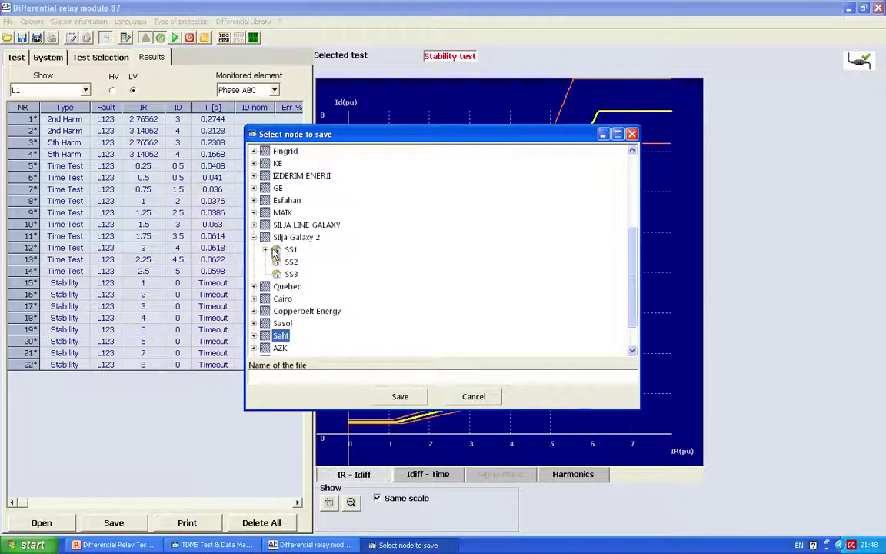
click(265, 249)
click(276, 262)
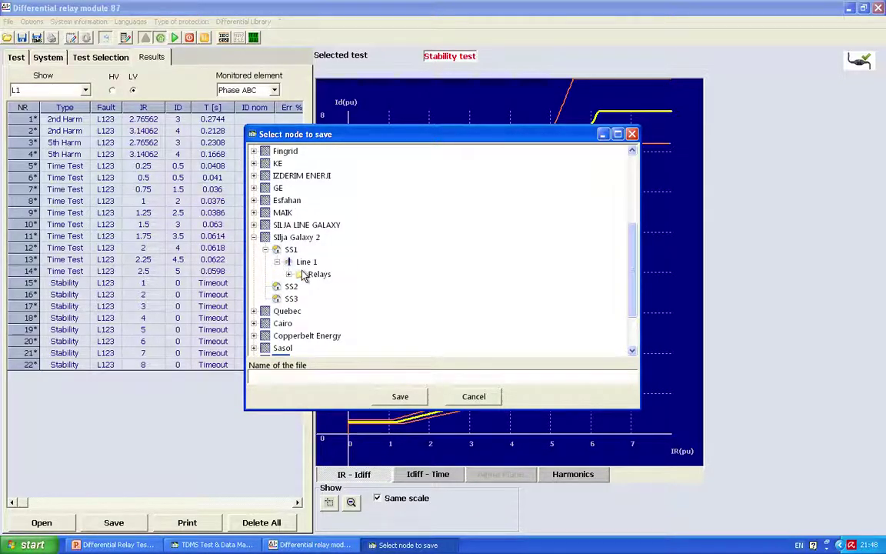
click(296, 275)
click(289, 275)
click(350, 286)
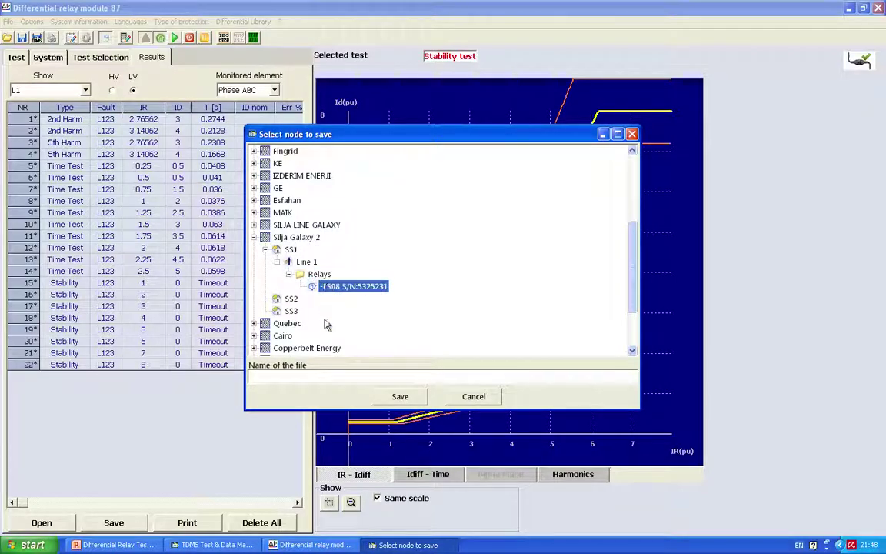
Name the results 'Diff Prot' and save them under F508.
click(320, 377)
text(Di)
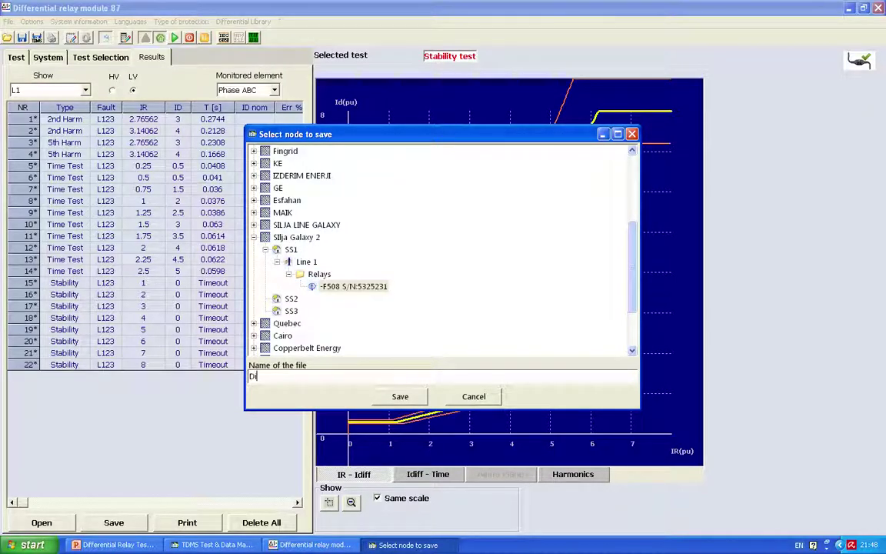
text(ff Prot)
click(400, 397)
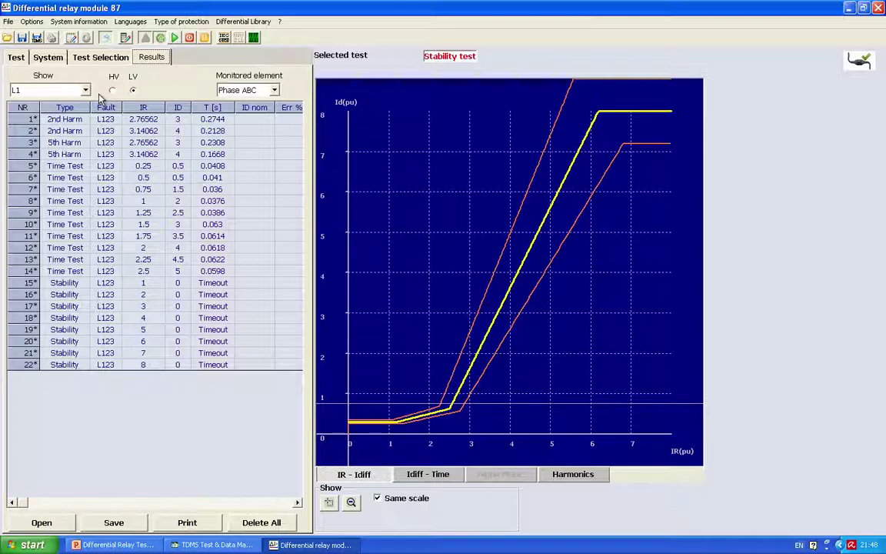
Go via the System tab back to the Test page, showing an empty test list with fault type L1.
click(40, 56)
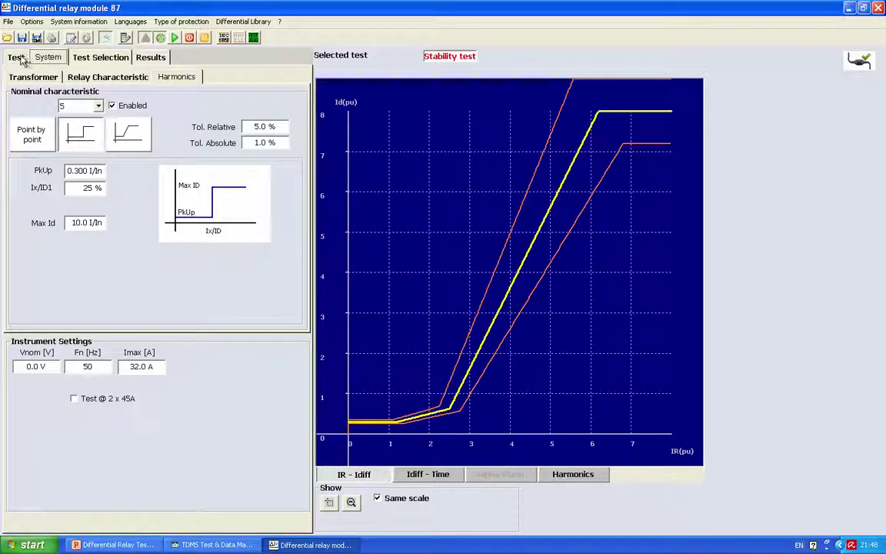
click(17, 58)
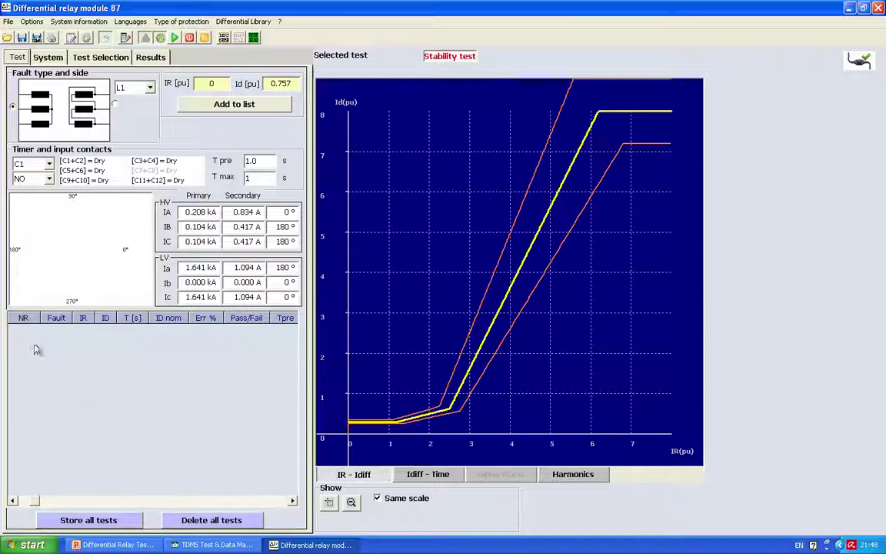